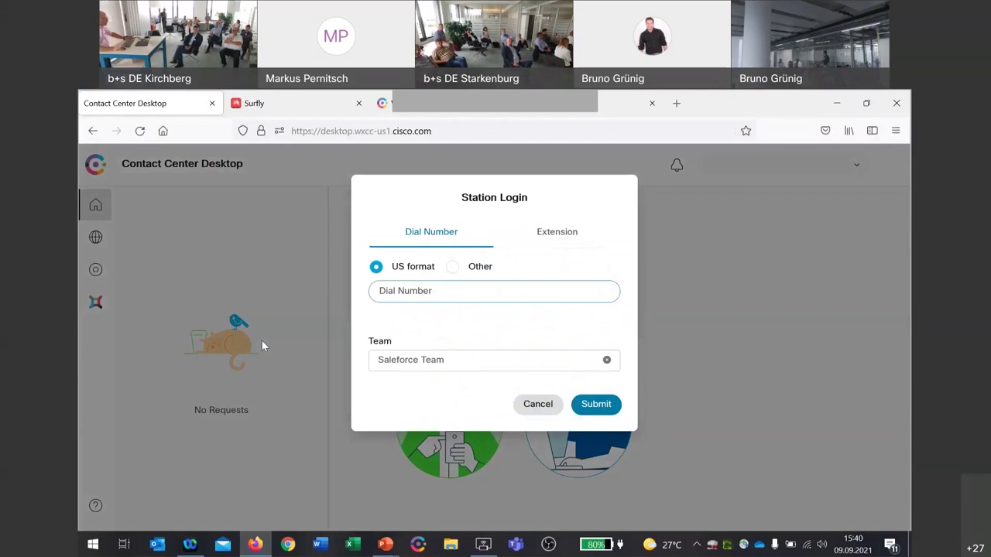
Log the station in with the Other dial format, the first saved dial number, and team Sales_General.
{"action": "left_click", "coordinate": [453, 267]}
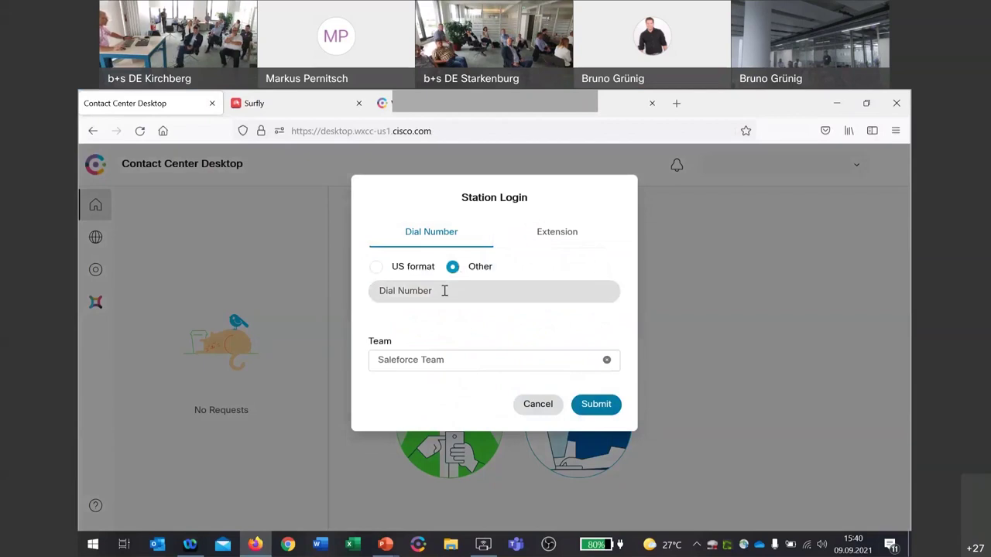
{"action": "left_click", "coordinate": [444, 290]}
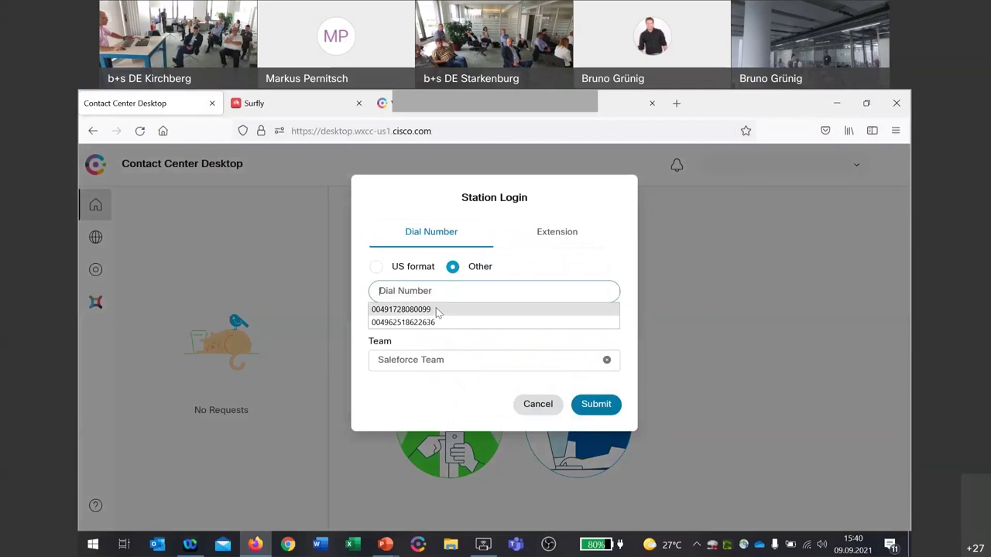
{"action": "left_click", "coordinate": [436, 308]}
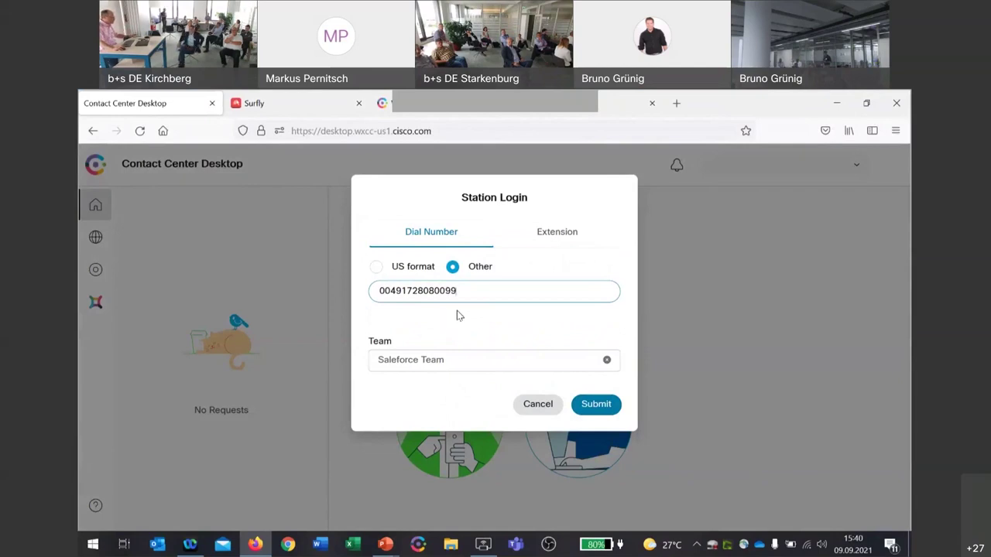
{"action": "left_click", "coordinate": [469, 356]}
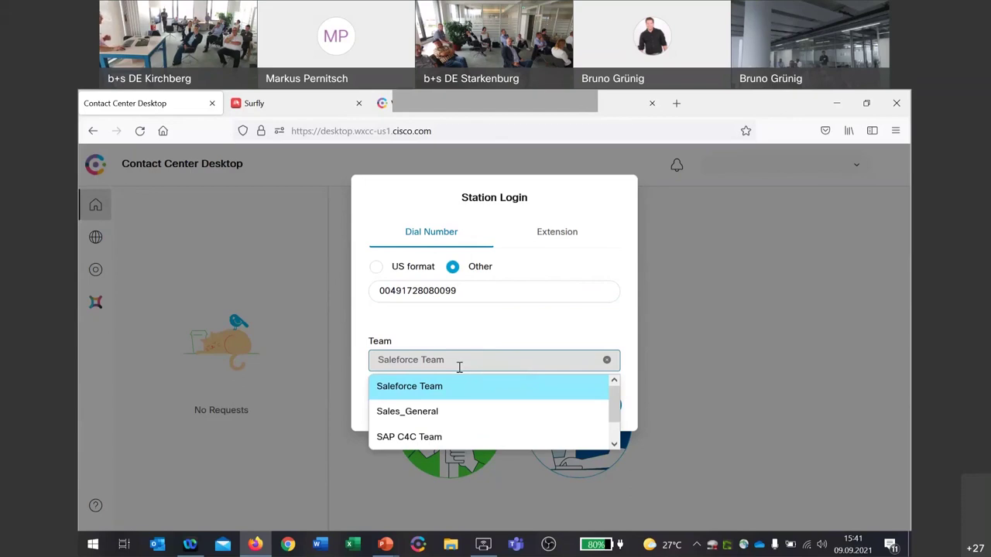
{"action": "left_click", "coordinate": [436, 412]}
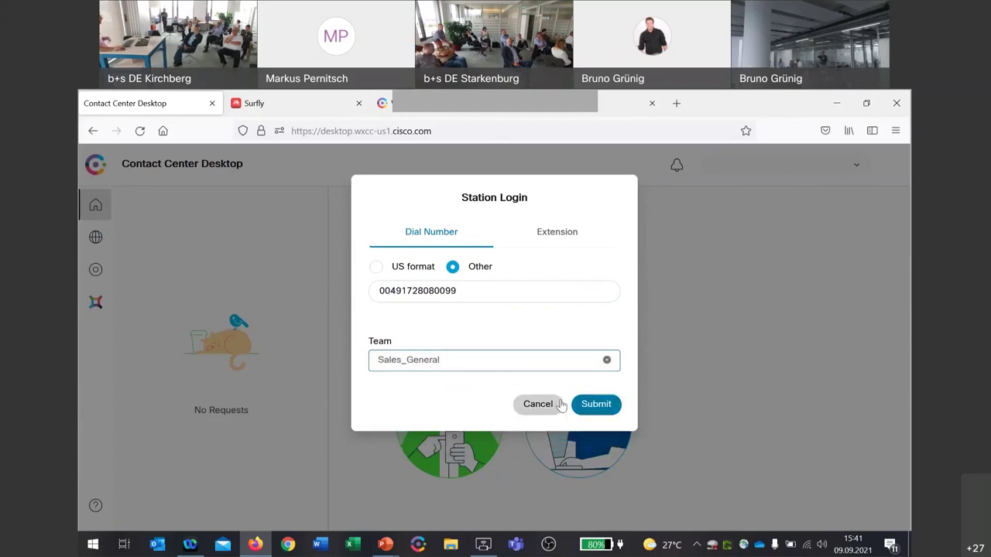
{"action": "left_click", "coordinate": [594, 404]}
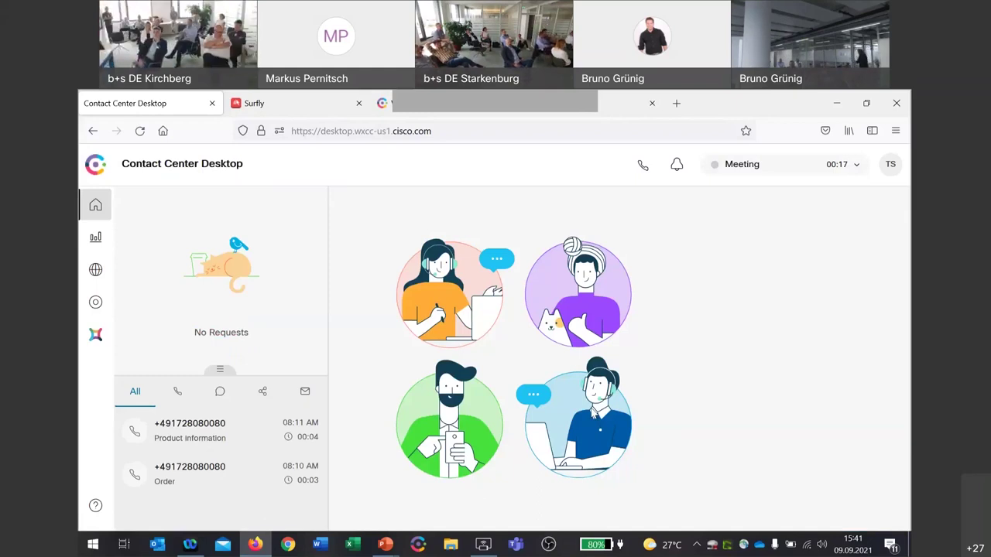
{"action": "left_click", "coordinate": [91, 240]}
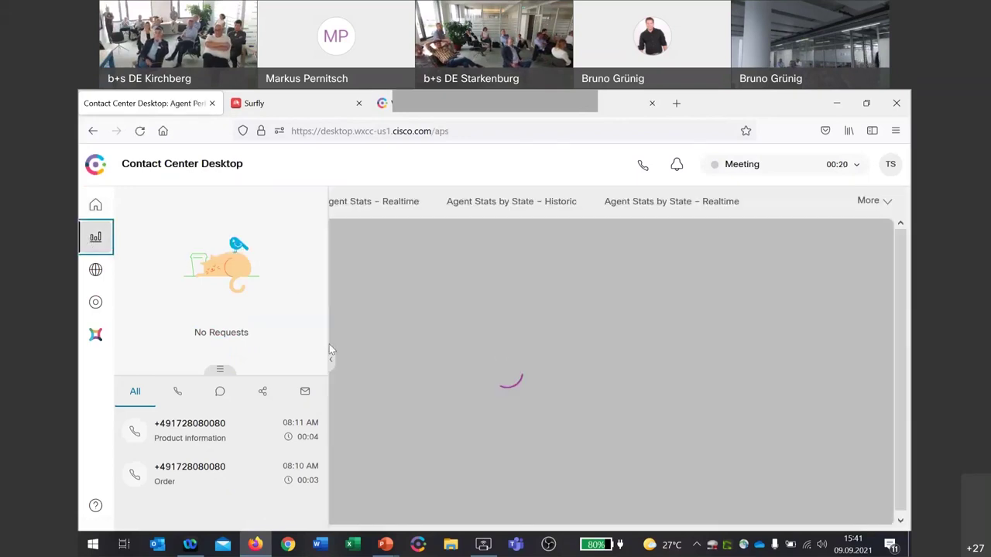
{"action": "left_click", "coordinate": [330, 359]}
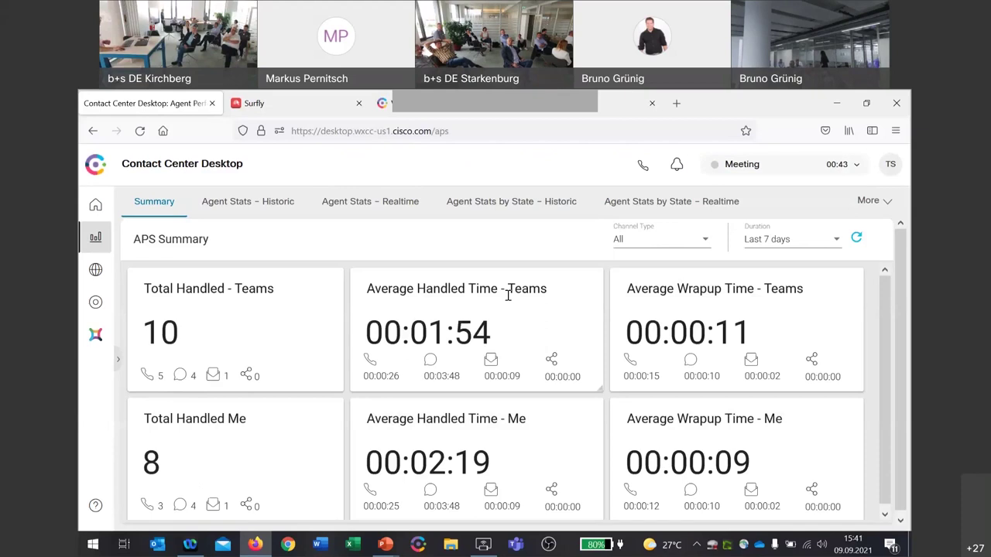
{"action": "left_click", "coordinate": [830, 241]}
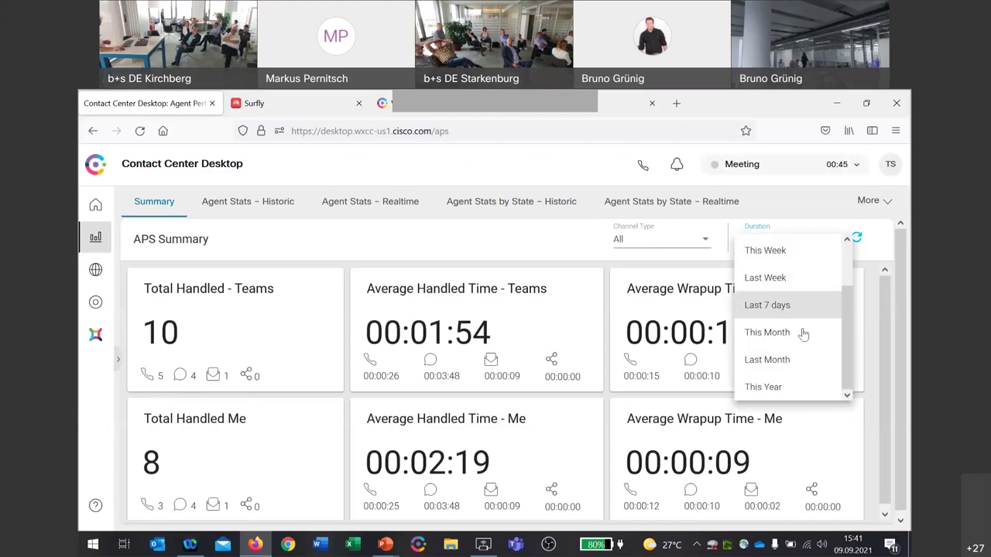
{"action": "scroll", "coordinate": [802, 349], "scroll_direction": "up", "scroll_amount": 1}
{"action": "left_click", "coordinate": [766, 251]}
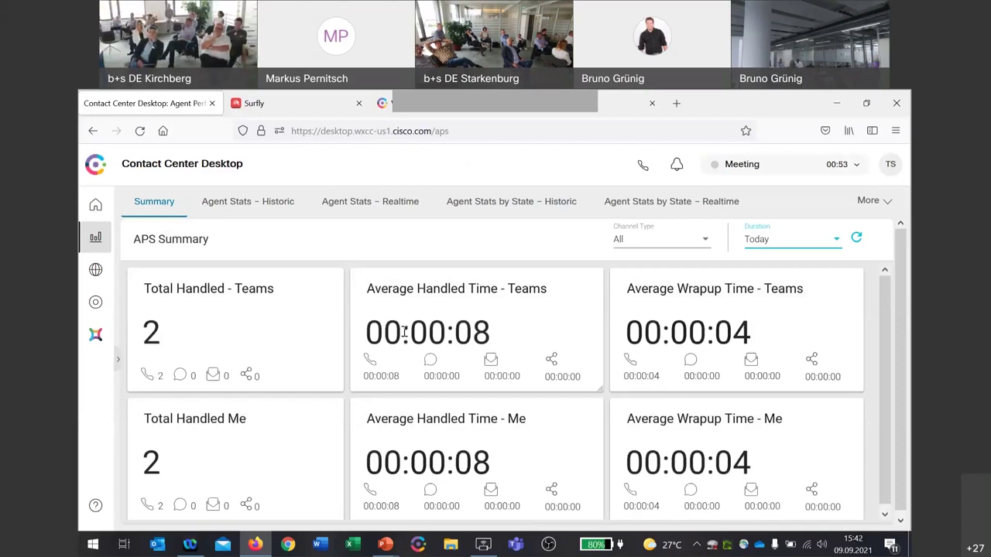
{"action": "left_click", "coordinate": [248, 202]}
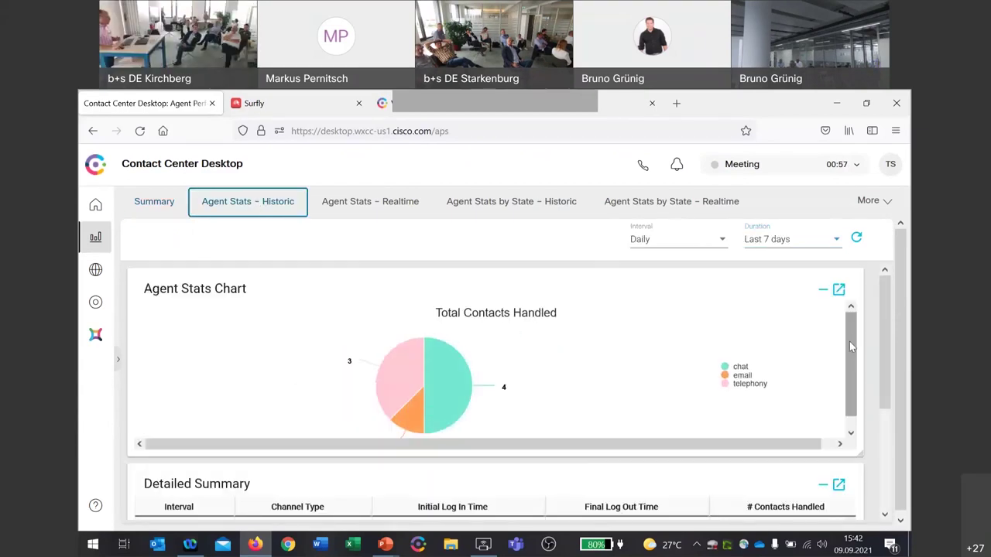
{"action": "left_click_drag", "start_coordinate": [850, 350], "coordinate": [848, 386]}
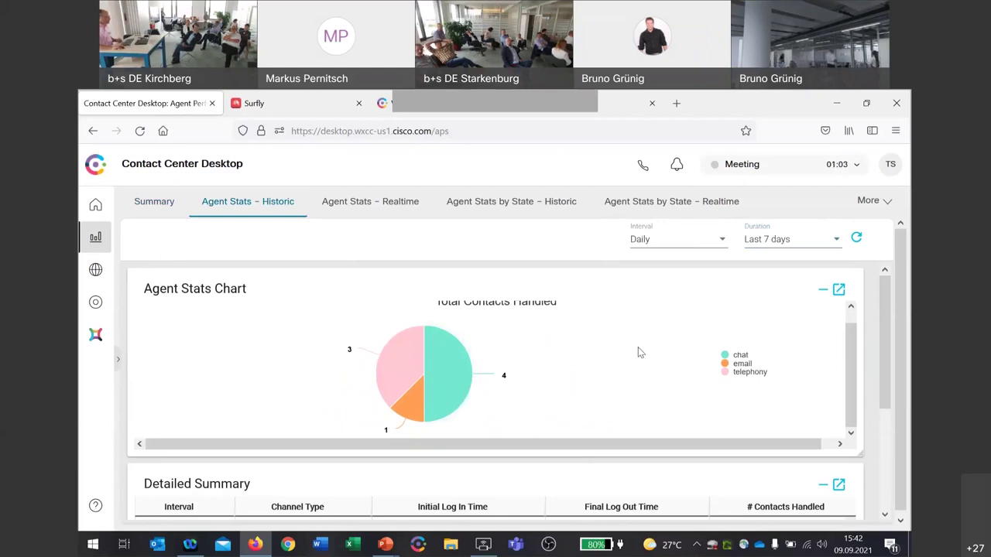
{"action": "scroll", "coordinate": [174, 381], "scroll_direction": "up", "scroll_amount": 1}
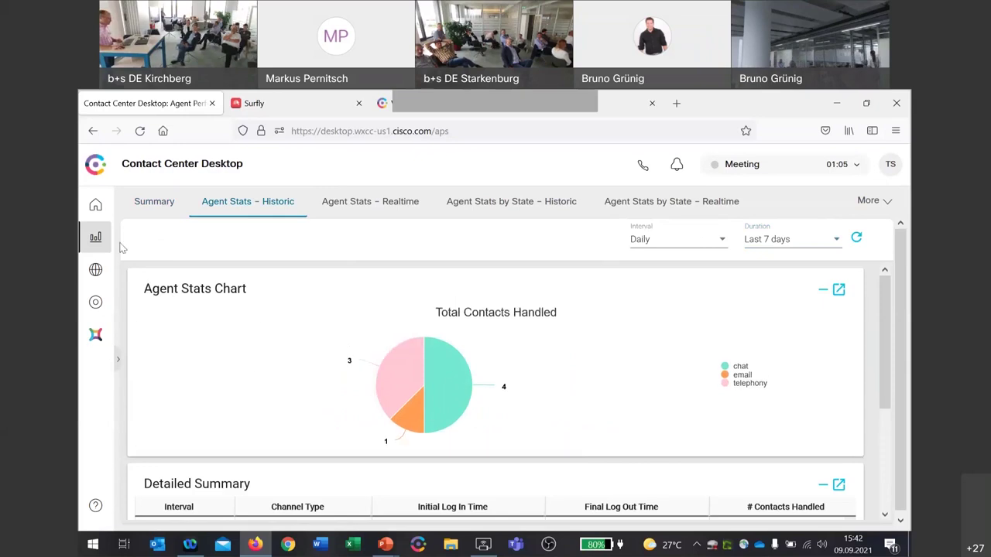
{"action": "left_click", "coordinate": [96, 204]}
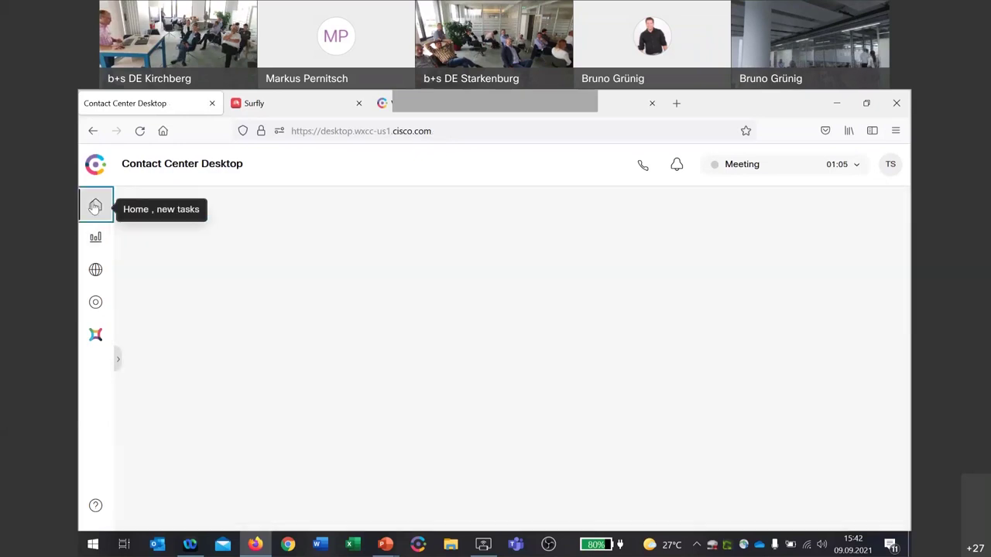
Switch the agent state from Meeting to Available in the header state menu.
{"action": "left_click", "coordinate": [745, 165]}
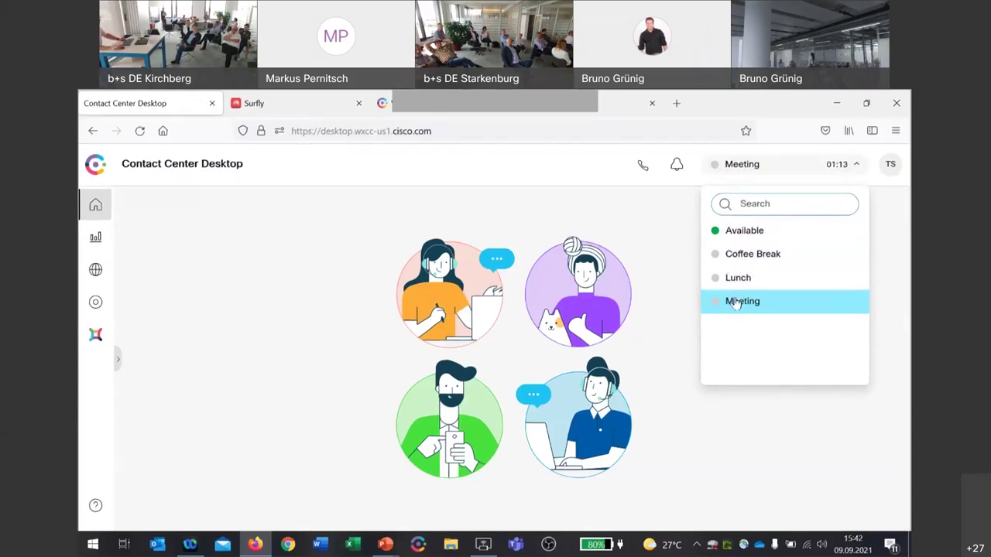
{"action": "left_click", "coordinate": [736, 231]}
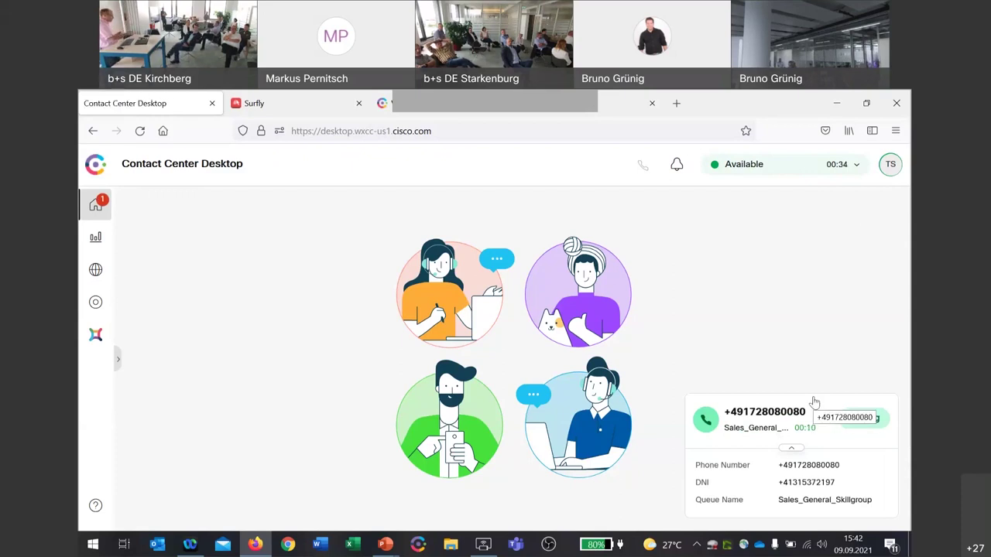
Accept the Sales_General_Skillgroup call, pause then resume its recording, and begin a transfer.
{"action": "left_click", "coordinate": [815, 402]}
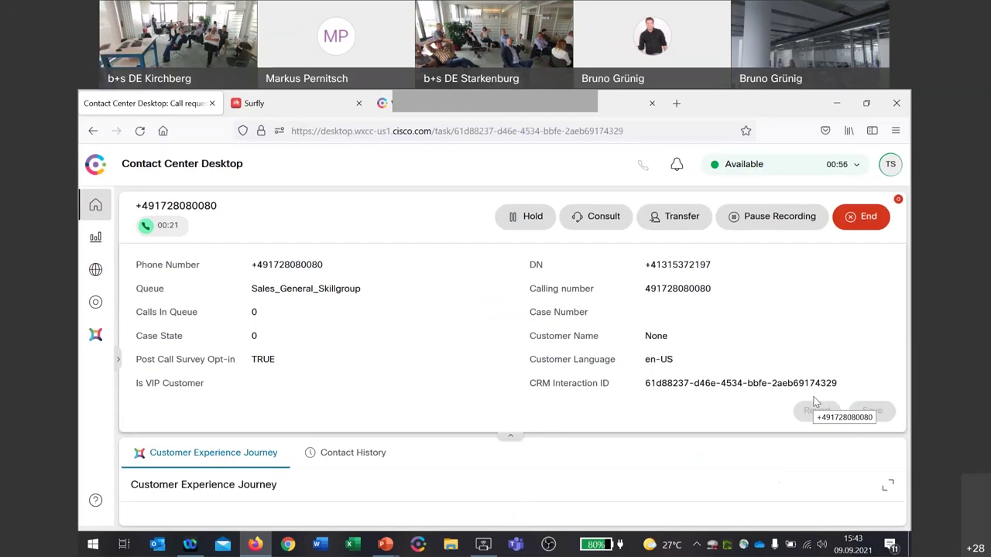
{"action": "left_click", "coordinate": [754, 218]}
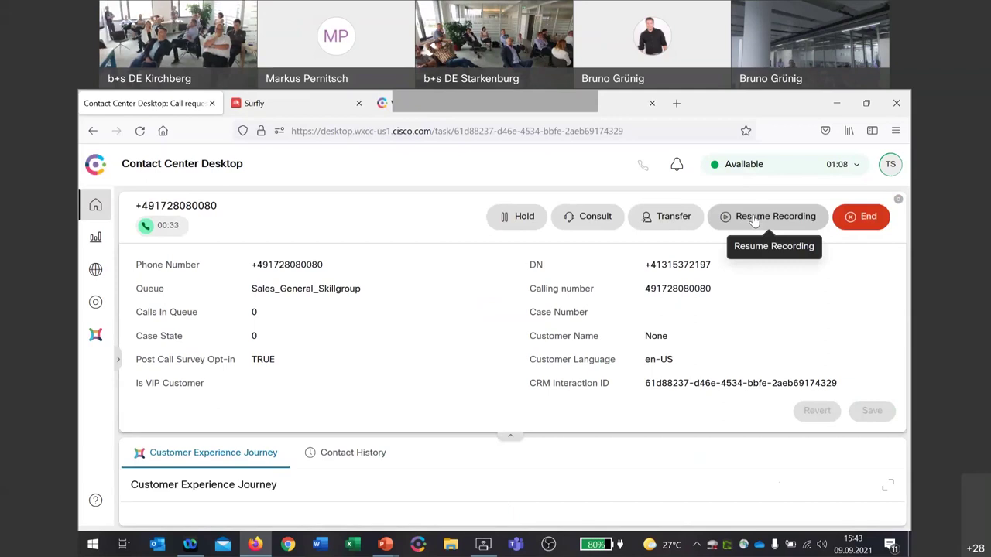
{"action": "left_click", "coordinate": [754, 220]}
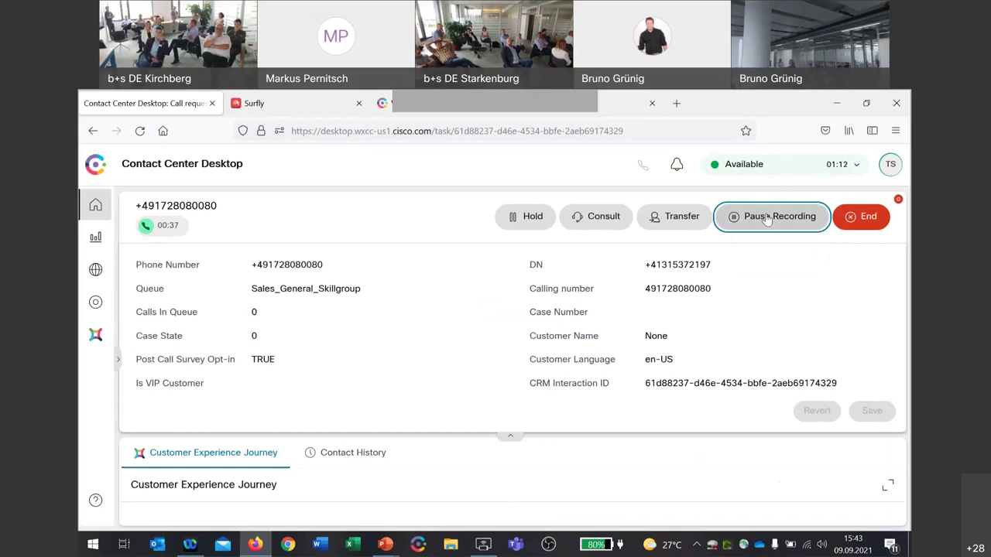
{"action": "left_click", "coordinate": [682, 219]}
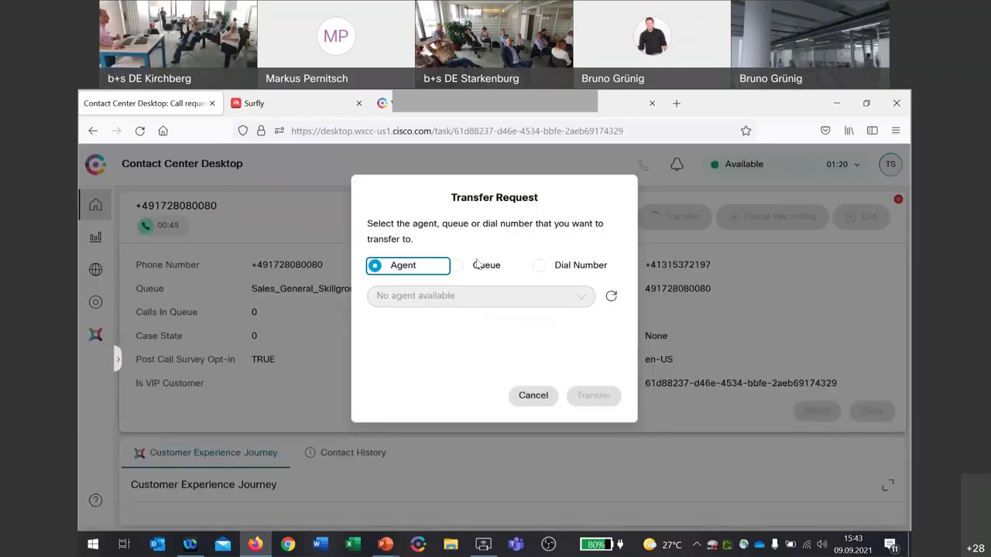
Choose Queue as the transfer target, cancel the transfer request, and end the call.
{"action": "left_click", "coordinate": [476, 265]}
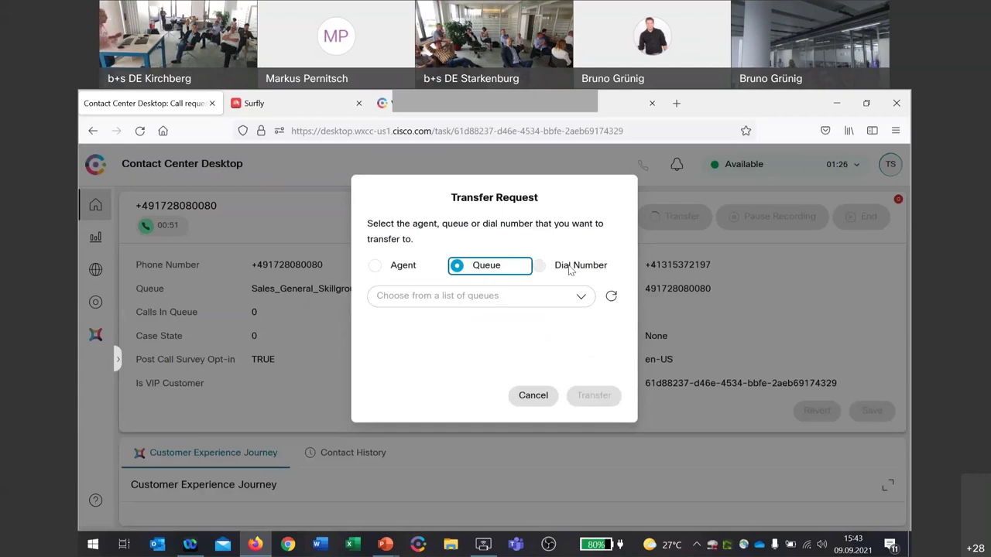
{"action": "left_click", "coordinate": [531, 394]}
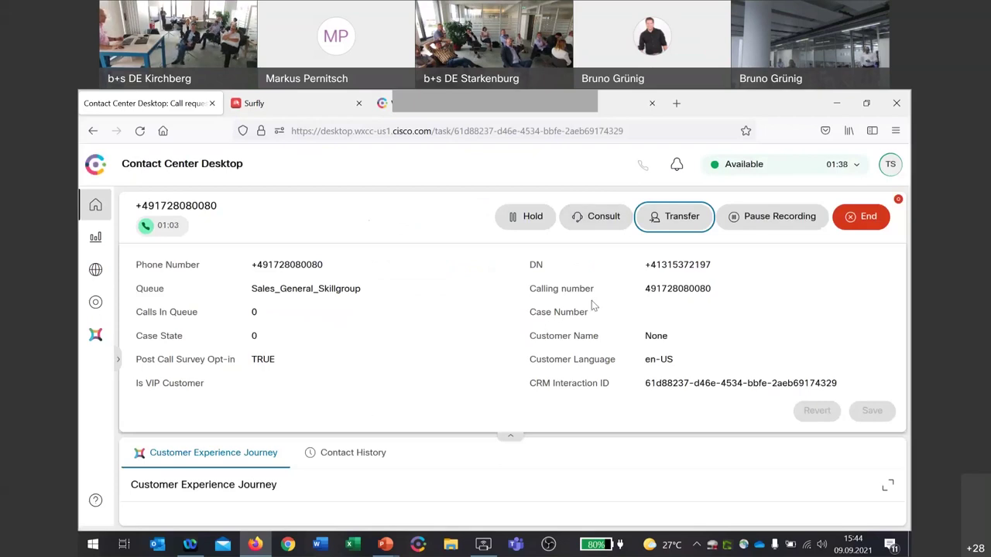
{"action": "left_click", "coordinate": [862, 220]}
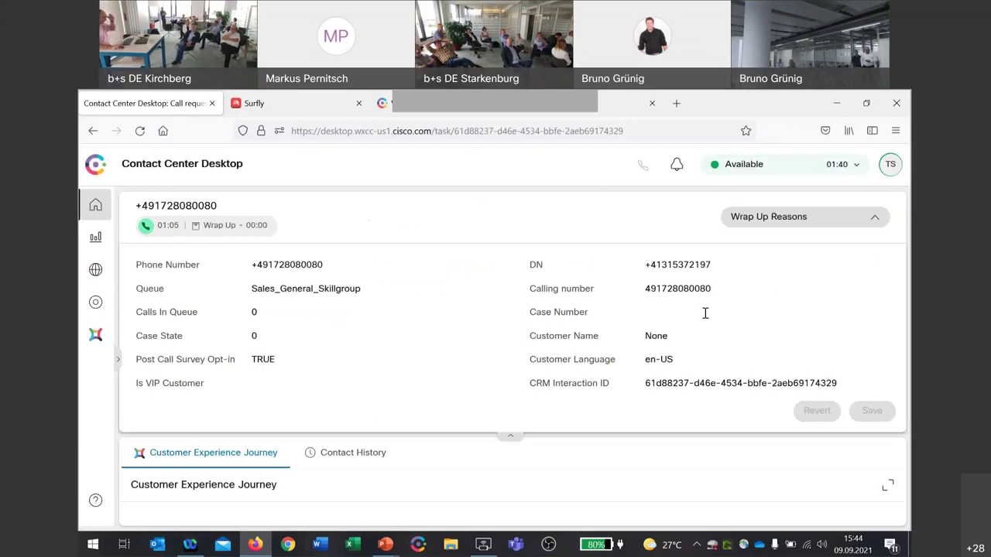
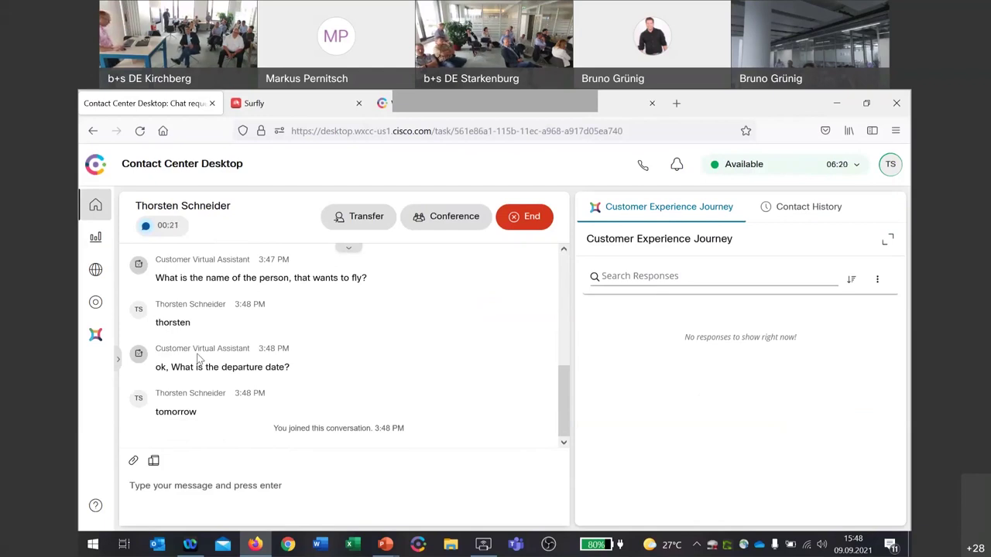
Send the predefined Hello Customer response 'Hello, dear customer how can I help you?'.
{"action": "left_click", "coordinate": [154, 462]}
{"action": "left_click", "coordinate": [194, 372]}
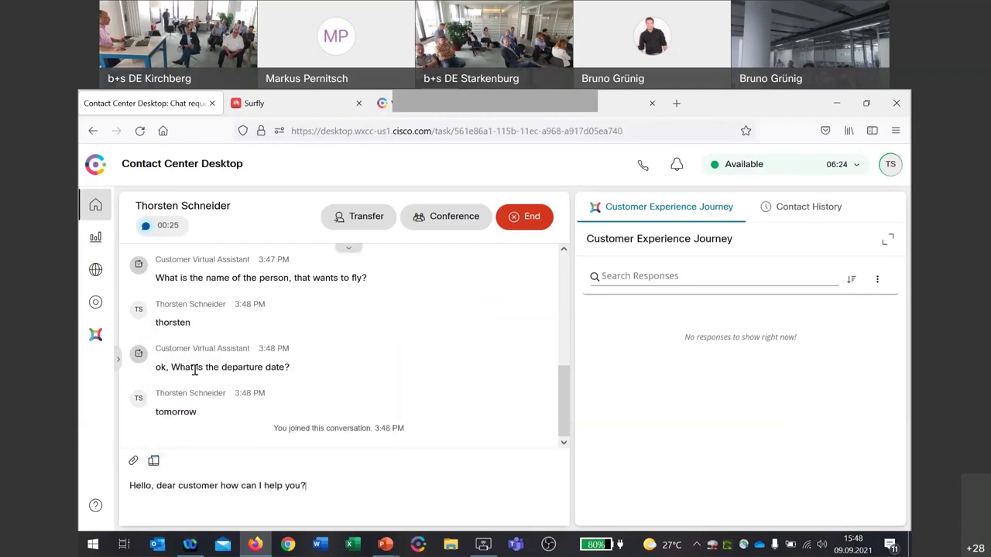
{"action": "key", "text": "Return"}
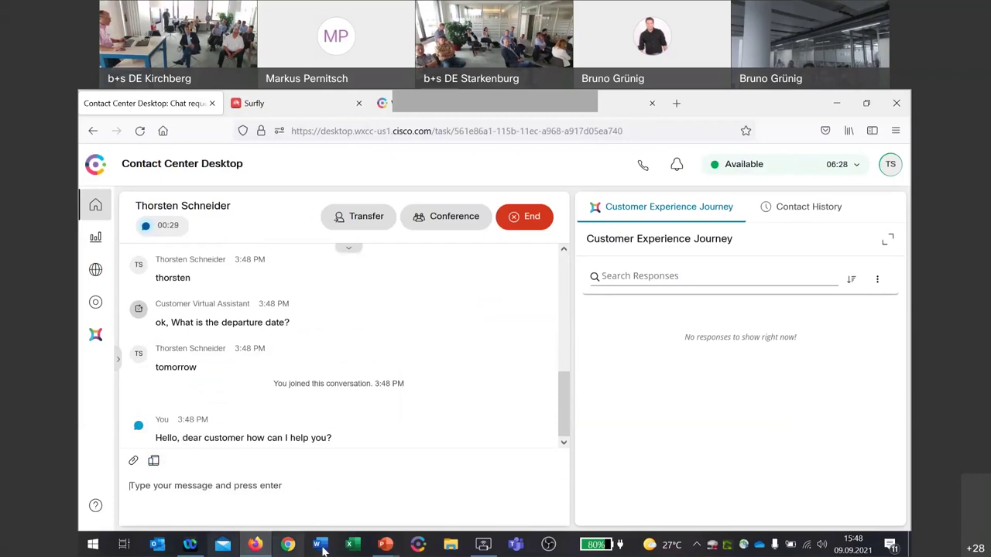
Check the EasyCast phone mirror, minimize it, and narrow the browser window to reveal it.
{"action": "left_click", "coordinate": [483, 544]}
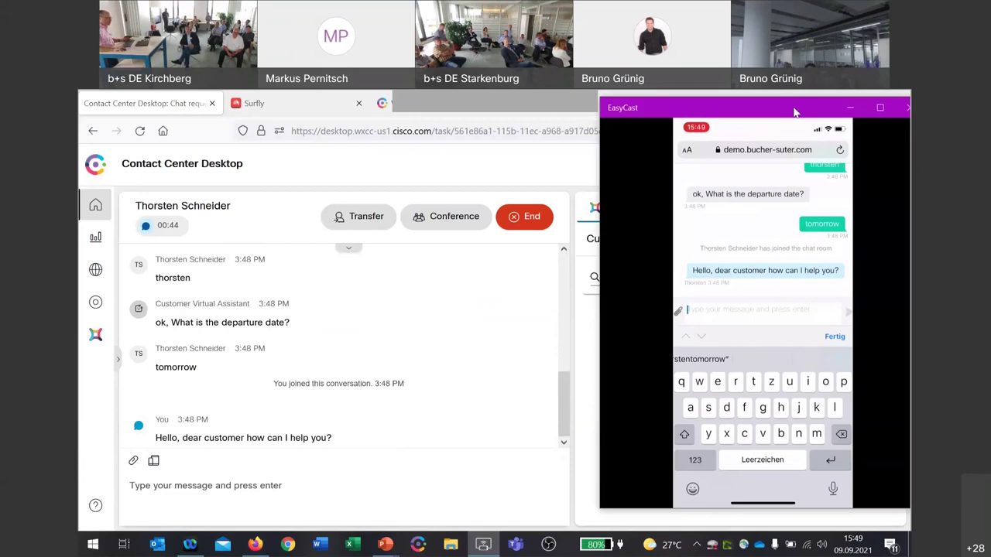
{"action": "left_click", "coordinate": [849, 108]}
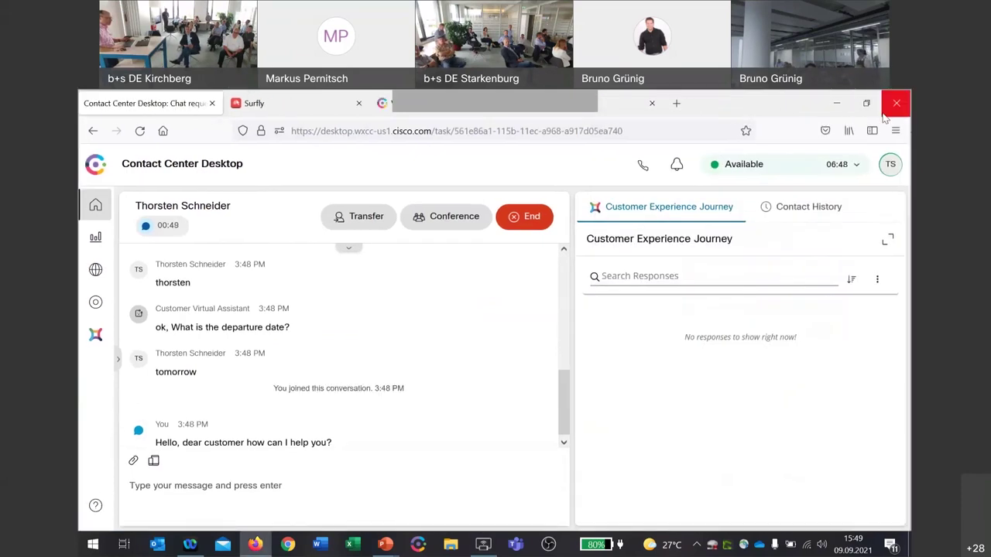
{"action": "left_click", "coordinate": [866, 102]}
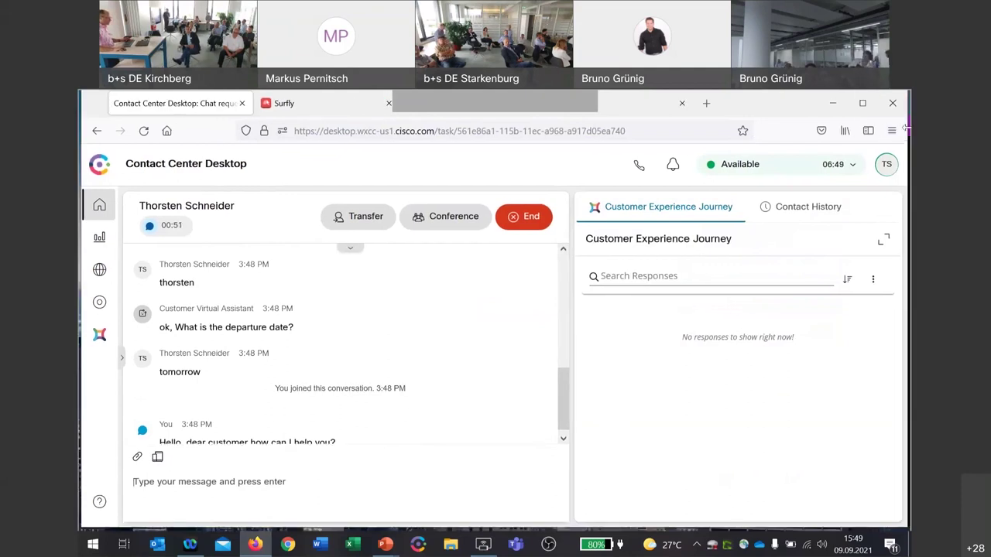
{"action": "left_click_drag", "start_coordinate": [906, 128], "coordinate": [639, 128]}
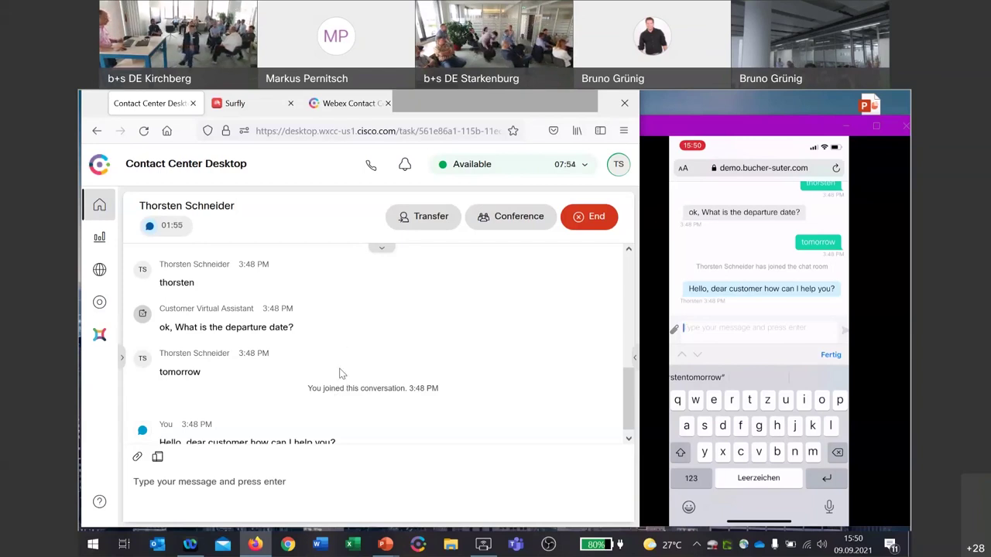
{"action": "left_click", "coordinate": [234, 103]}
{"action": "left_click", "coordinate": [248, 335]}
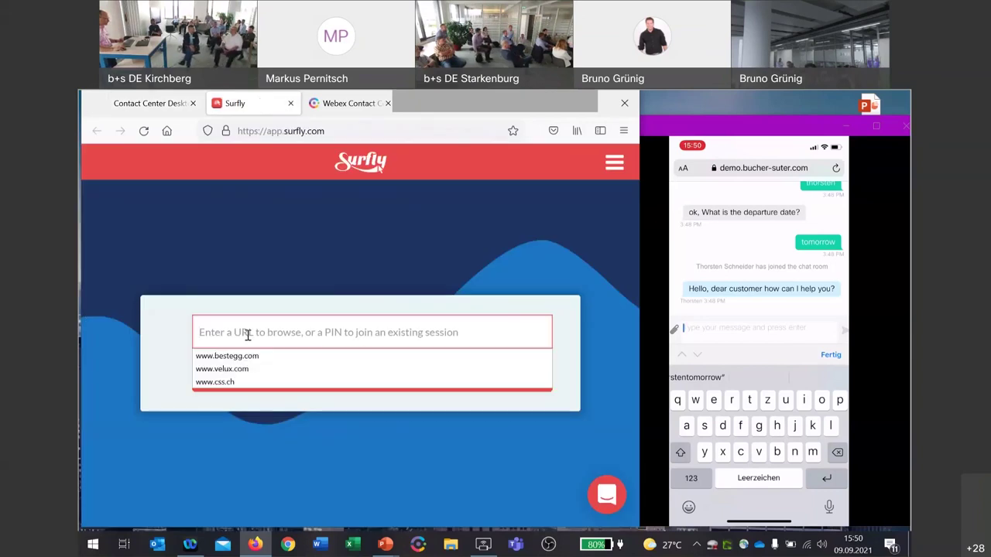
{"action": "left_click", "coordinate": [233, 356]}
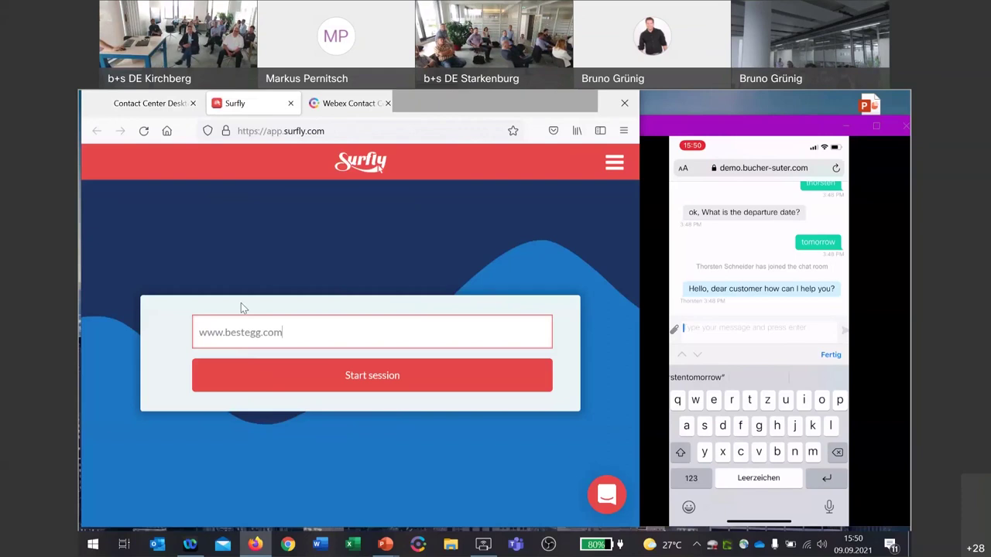
{"action": "left_click", "coordinate": [282, 384]}
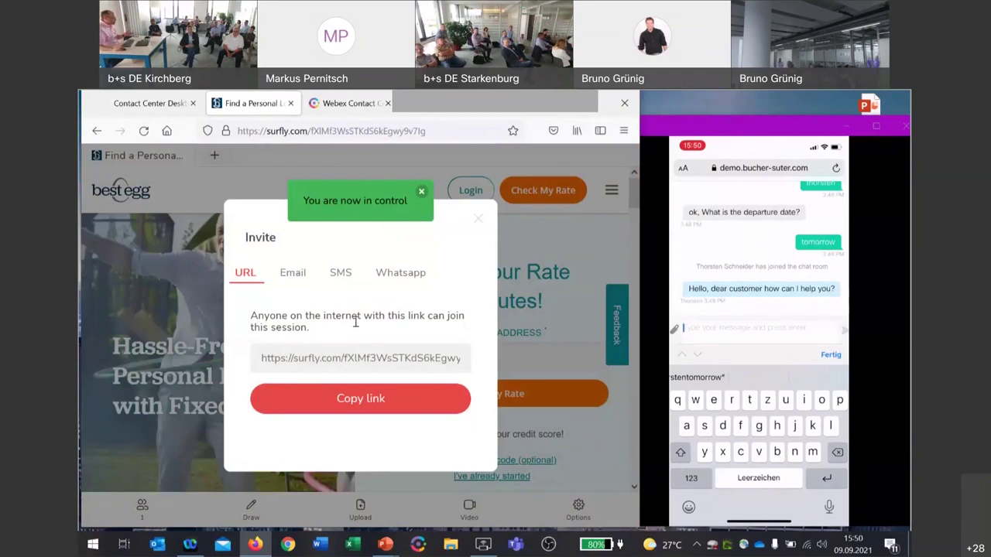
{"action": "left_click", "coordinate": [344, 404]}
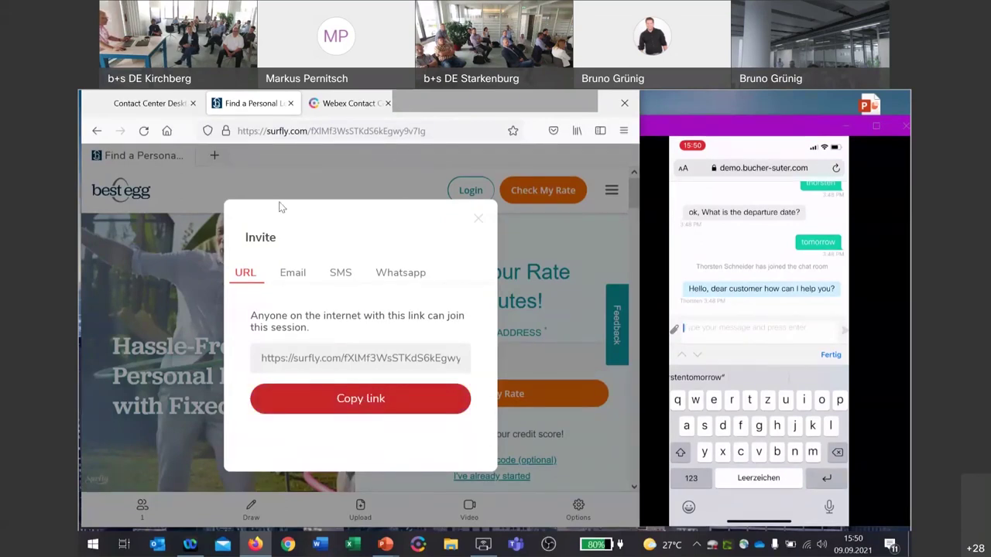
{"action": "left_click", "coordinate": [151, 103]}
{"action": "left_click", "coordinate": [209, 481]}
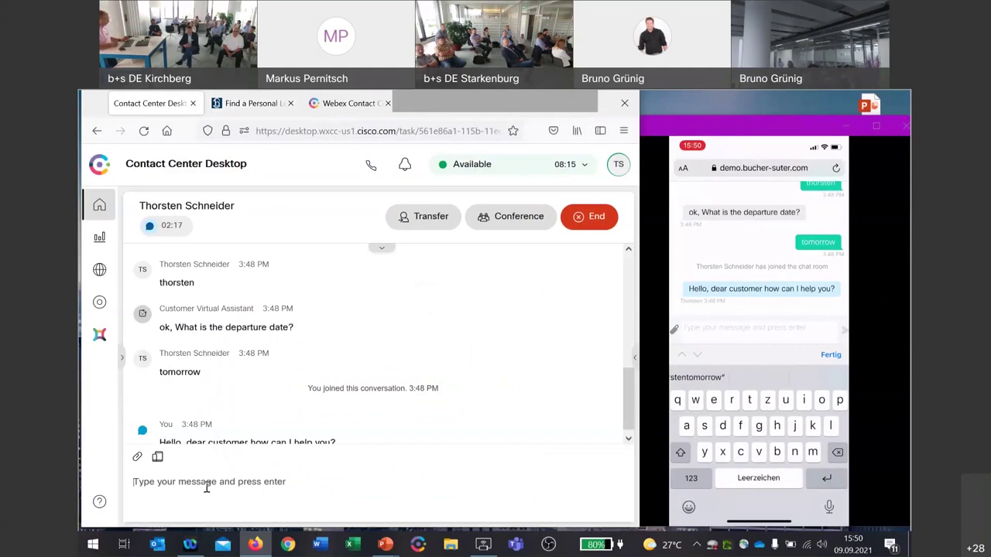
Paste the copied Surfly invite link into the chat message and send it.
{"action": "type", "text": "https://surfly.com/fXlMf3WsSTKdS6kEgwy9v7lg"}
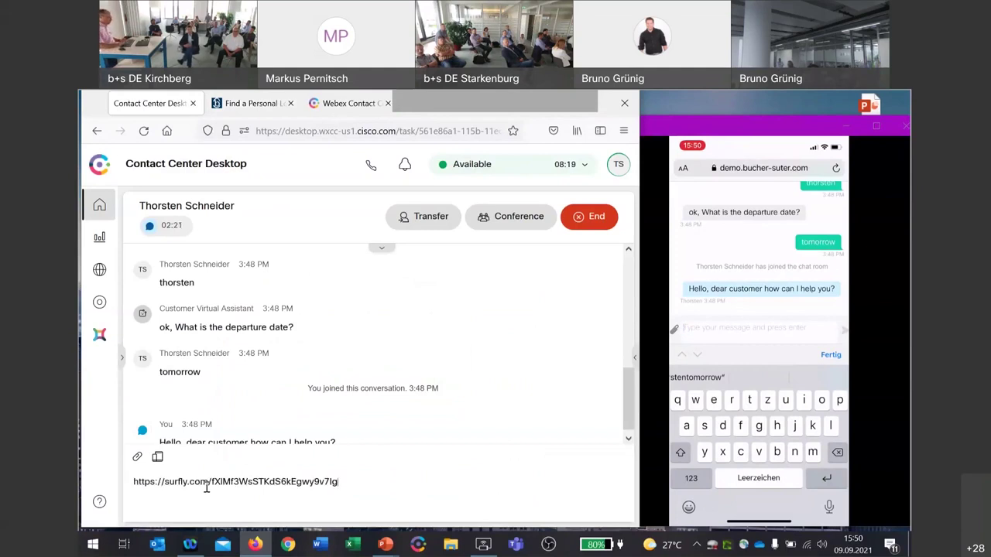
{"action": "key", "text": "Return"}
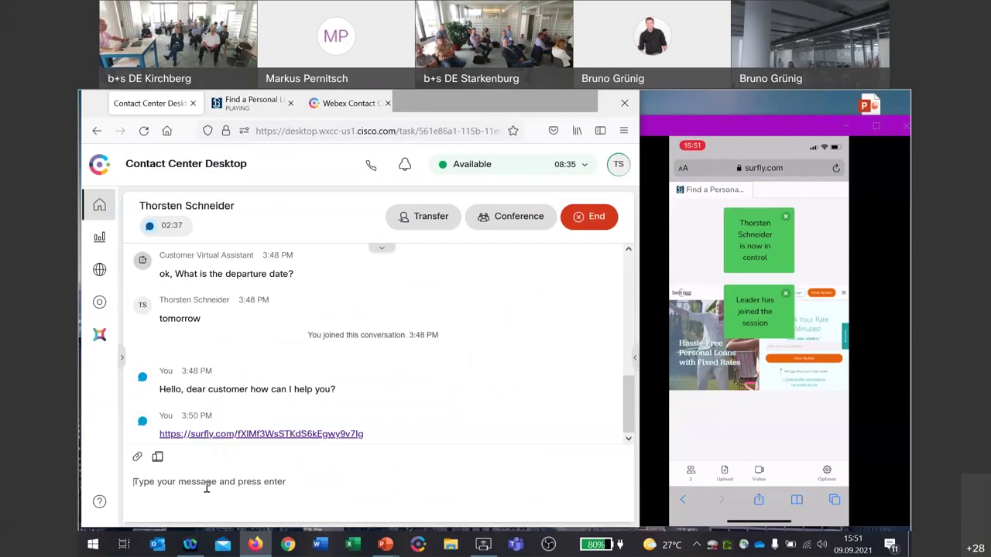
Open the Best Egg reviews page in the shared session, scroll back to its top, and widen the browser.
{"action": "left_click", "coordinate": [250, 103]}
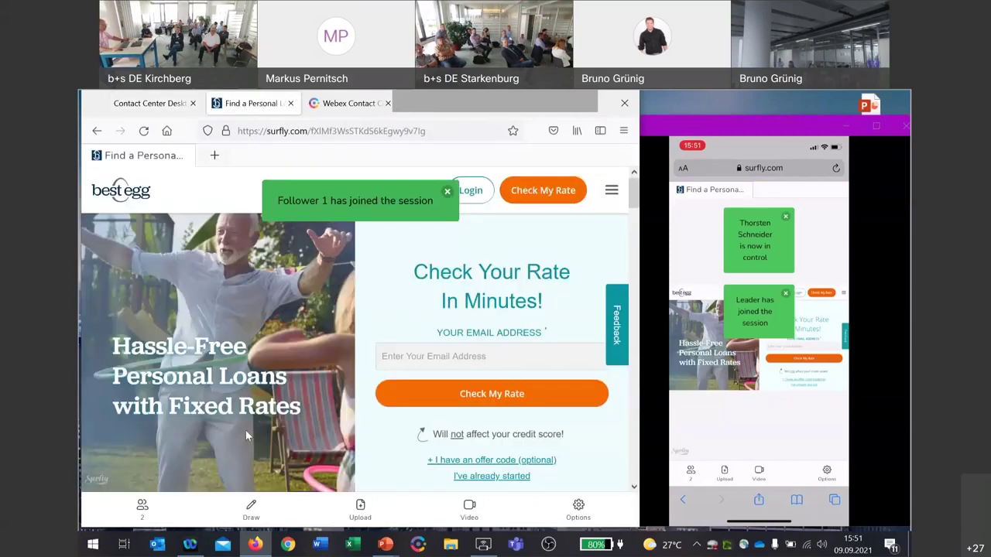
{"action": "scroll", "coordinate": [246, 430], "scroll_direction": "down", "scroll_amount": 2}
{"action": "scroll", "coordinate": [303, 322], "scroll_direction": "down", "scroll_amount": 2}
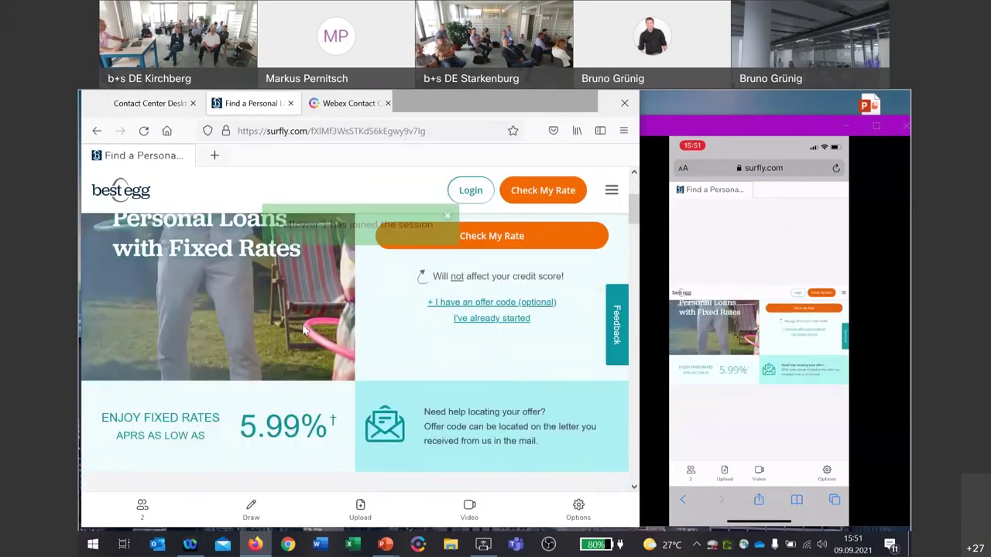
{"action": "scroll", "coordinate": [298, 349], "scroll_direction": "up", "scroll_amount": 4}
{"action": "scroll", "coordinate": [298, 358], "scroll_direction": "down", "scroll_amount": 5}
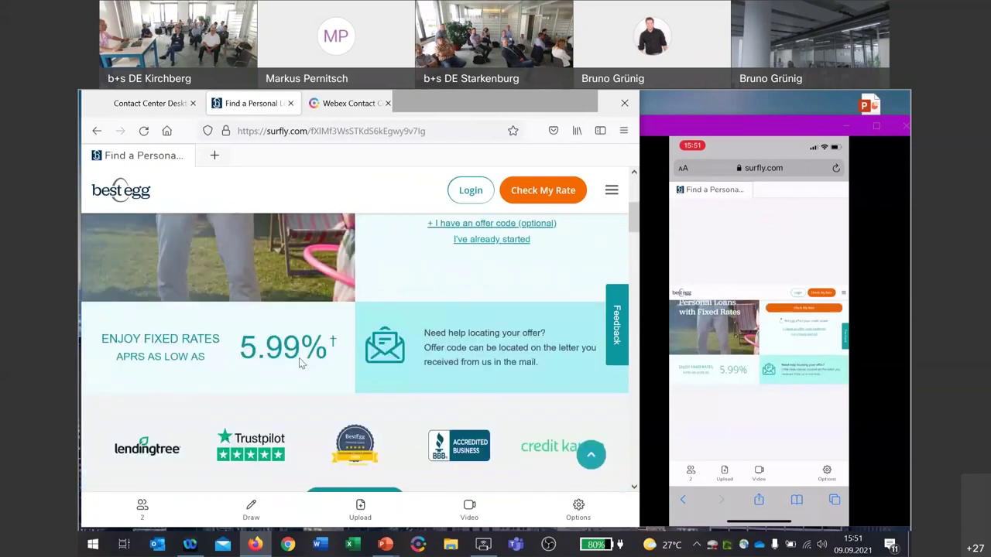
{"action": "left_click", "coordinate": [345, 349]}
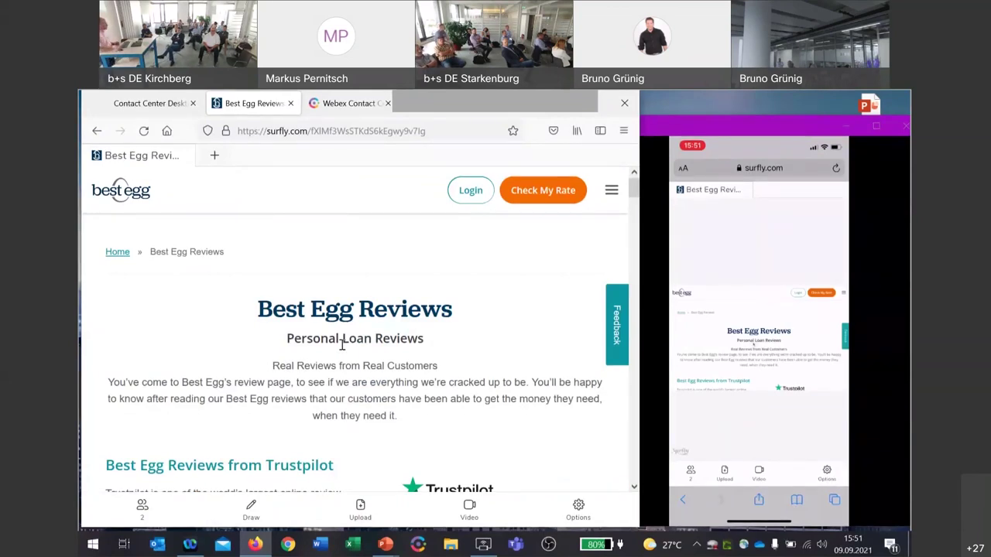
{"action": "scroll", "coordinate": [341, 346], "scroll_direction": "down", "scroll_amount": 5}
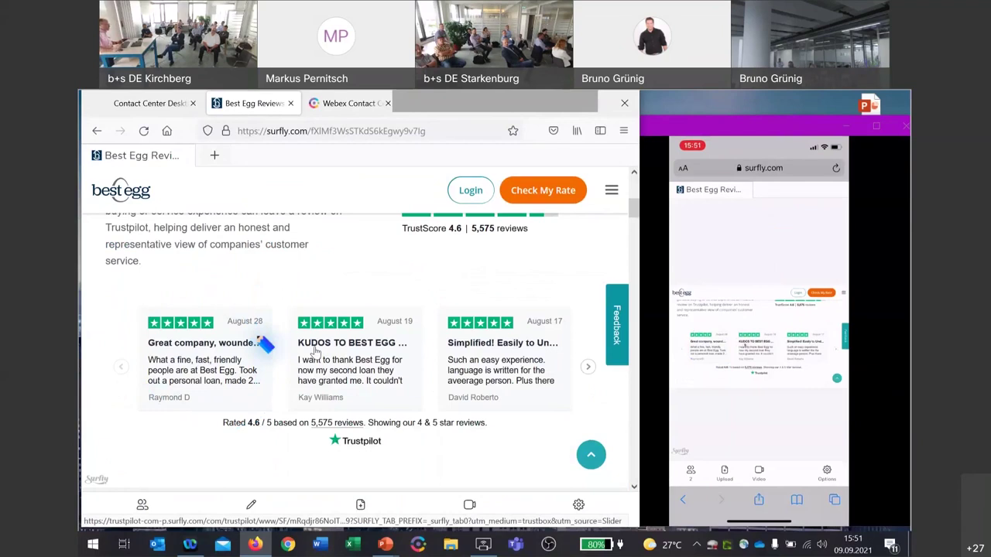
{"action": "scroll", "coordinate": [354, 385], "scroll_direction": "up", "scroll_amount": 10}
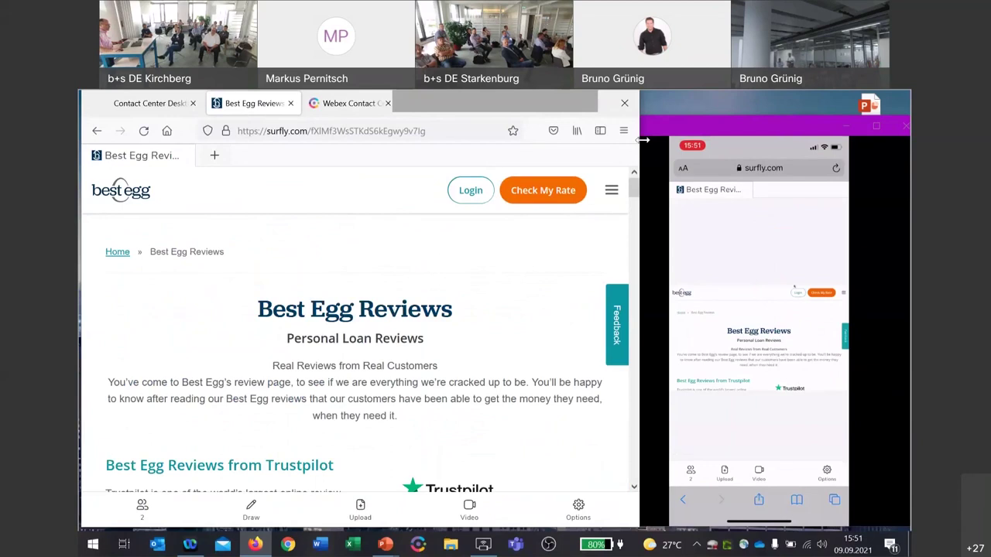
{"action": "left_click_drag", "start_coordinate": [643, 140], "coordinate": [678, 140]}
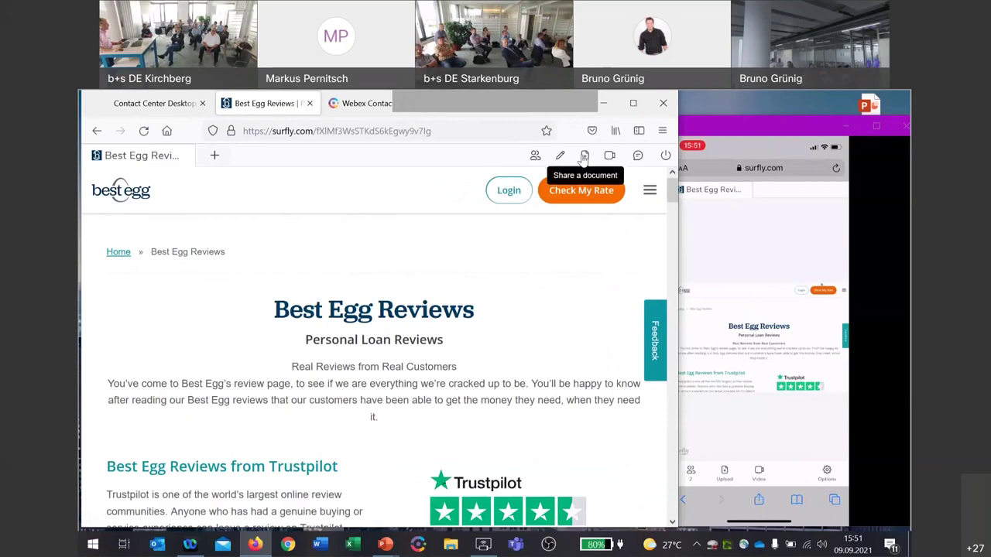
Share travel-voucher-PDF-form.pdf from the Desktop folder with the customer.
{"action": "left_click", "coordinate": [585, 156]}
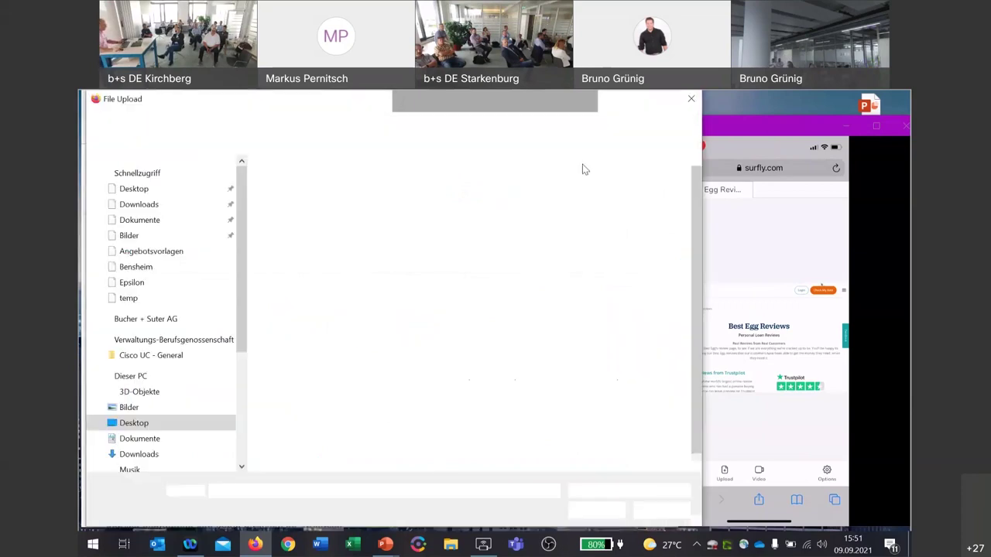
{"action": "left_click", "coordinate": [142, 189]}
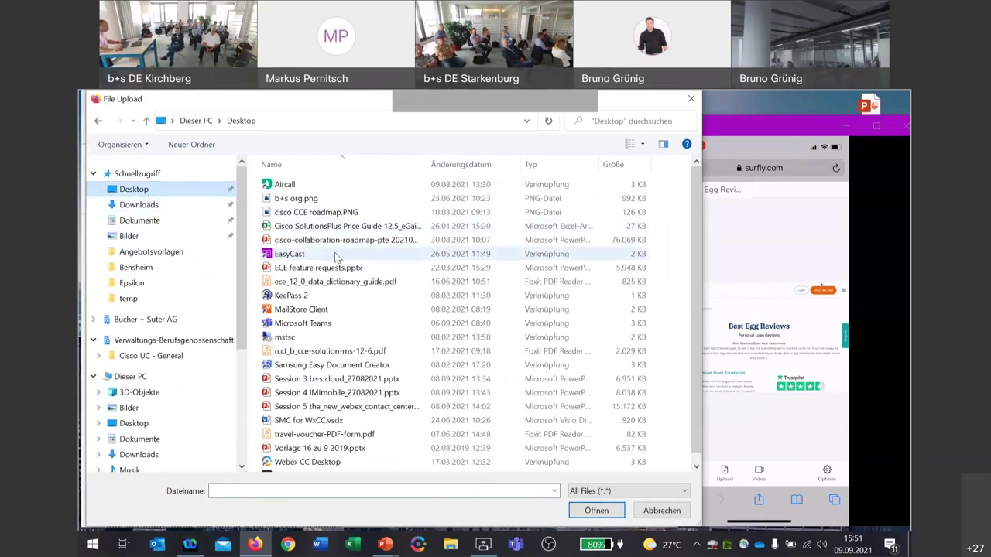
{"action": "double_click", "coordinate": [329, 435]}
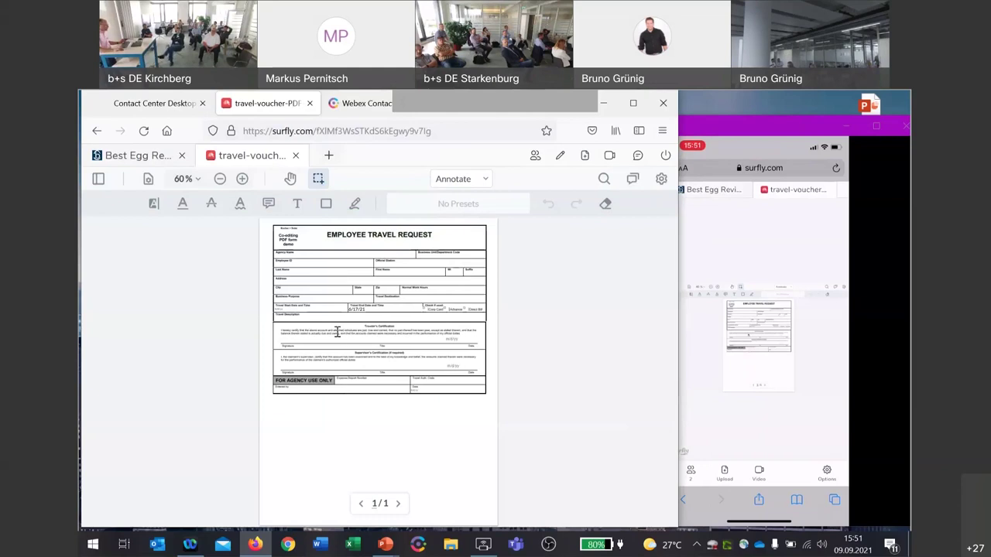
Type sample values into the PDF's Employee ID and Last Name fields.
{"action": "left_click", "coordinate": [293, 263]}
{"action": "type", "text": "v4g9bvbs"}
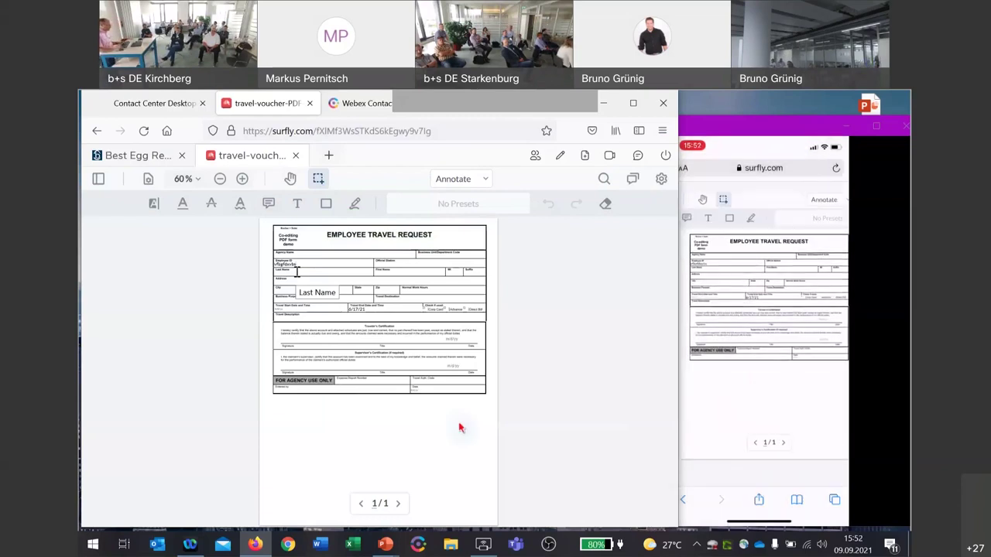
{"action": "left_click", "coordinate": [298, 274]}
{"action": "type", "text": "scvsvbd"}
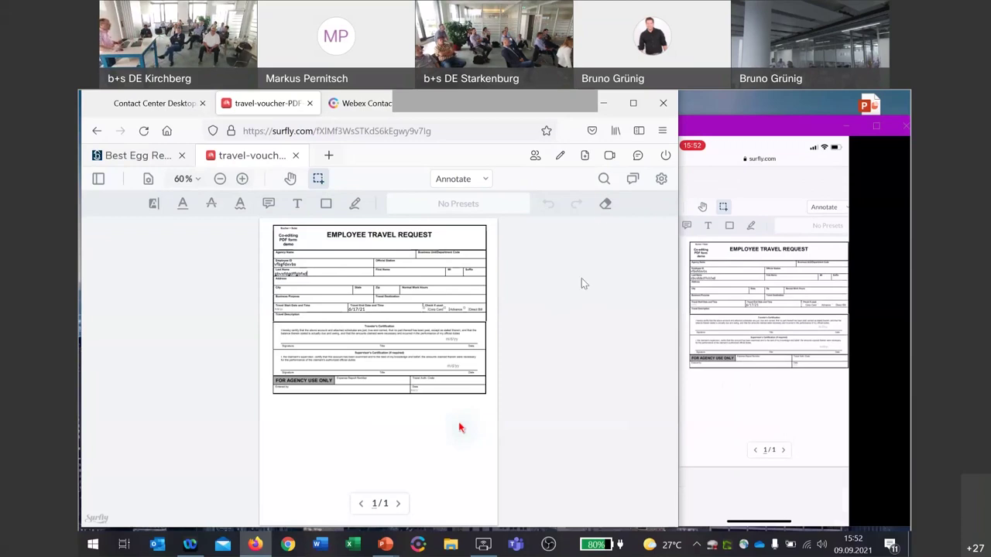
Join the Surfly video chat after allowing microphone and camera, then check the phone mirror.
{"action": "left_click", "coordinate": [609, 156]}
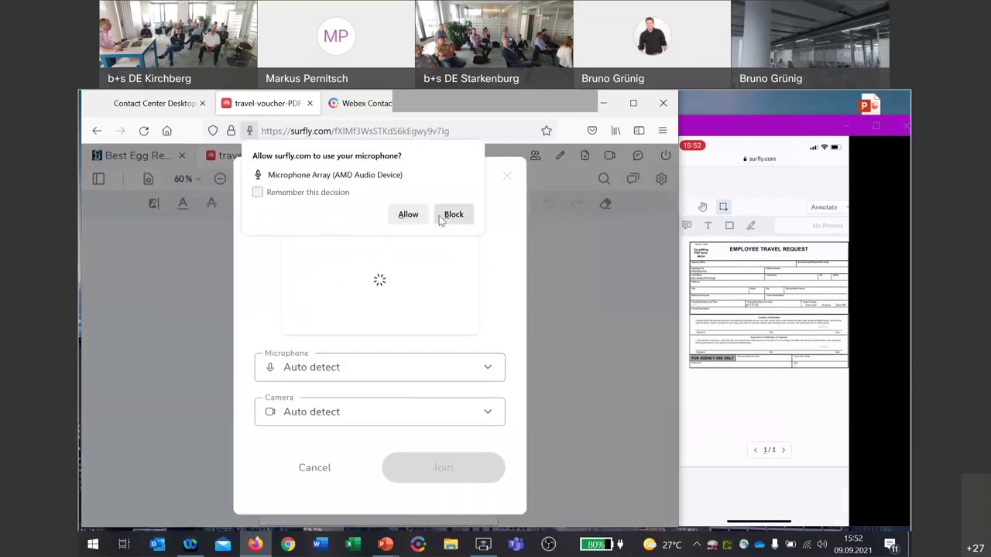
{"action": "left_click", "coordinate": [404, 219]}
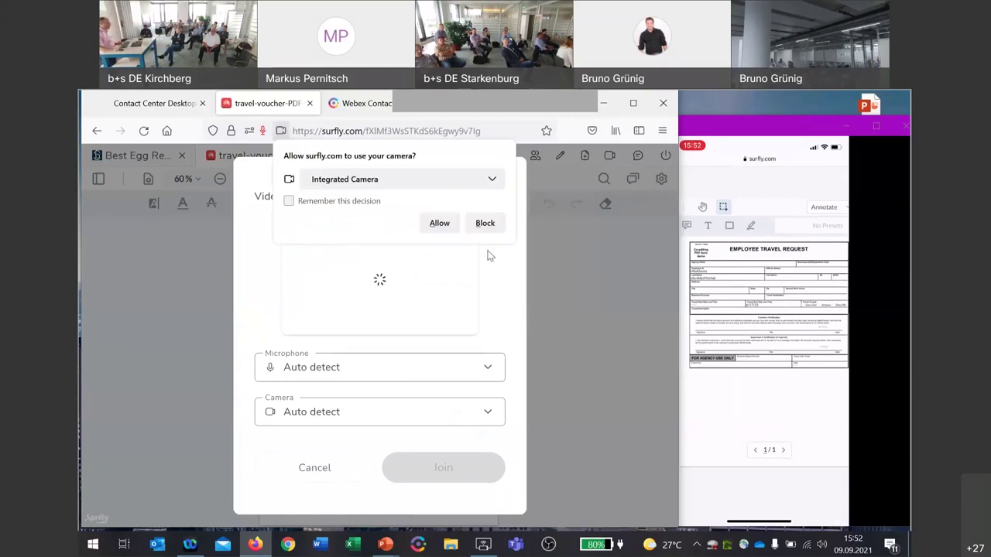
{"action": "left_click", "coordinate": [439, 223]}
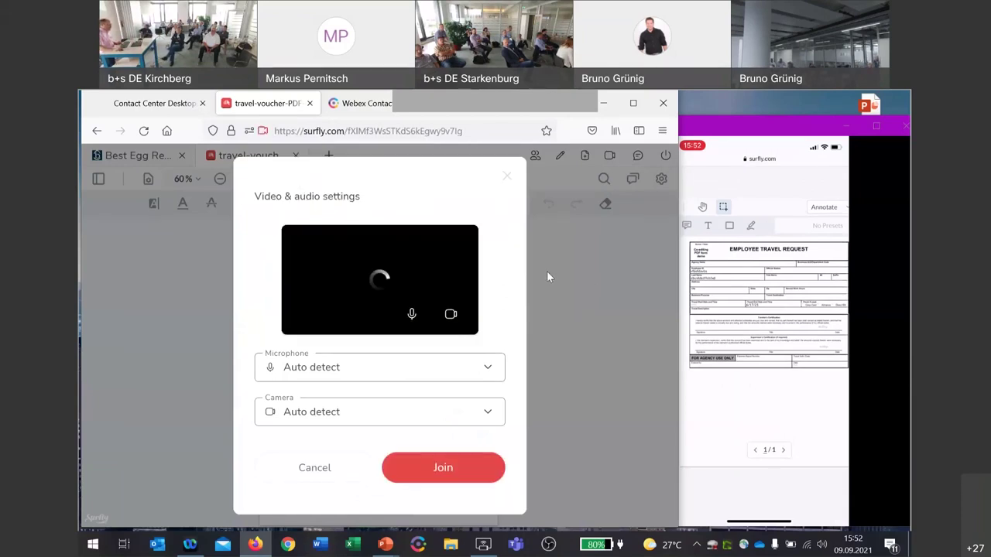
{"action": "left_click", "coordinate": [429, 469]}
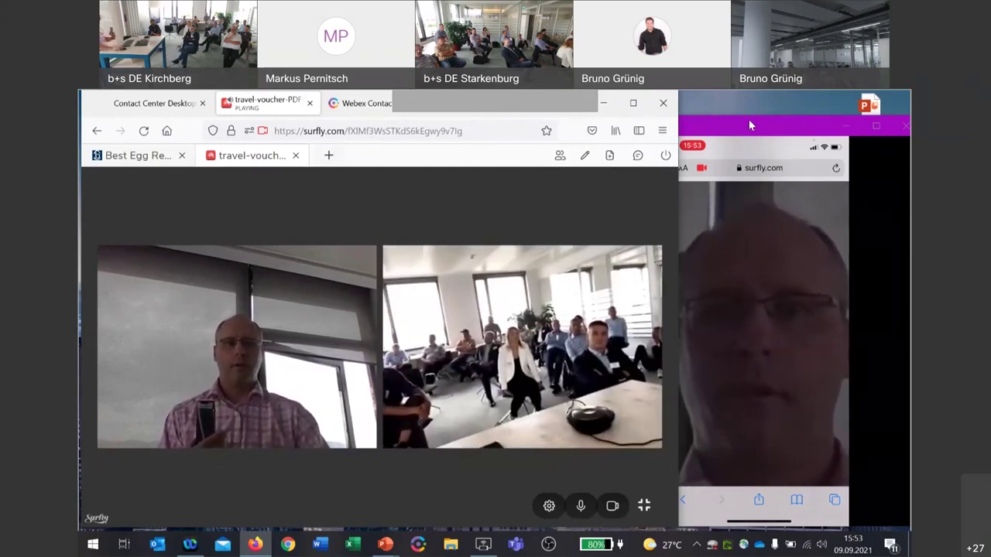
{"action": "left_click", "coordinate": [749, 120]}
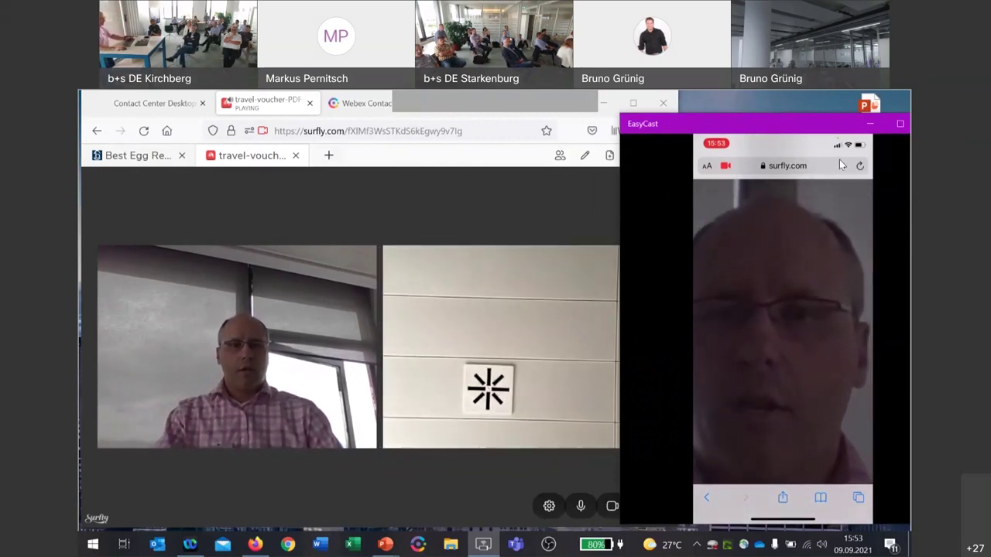
{"action": "left_click", "coordinate": [555, 208]}
End the co-browsing session for all participants and minimize the browser.
{"action": "left_click", "coordinate": [665, 157]}
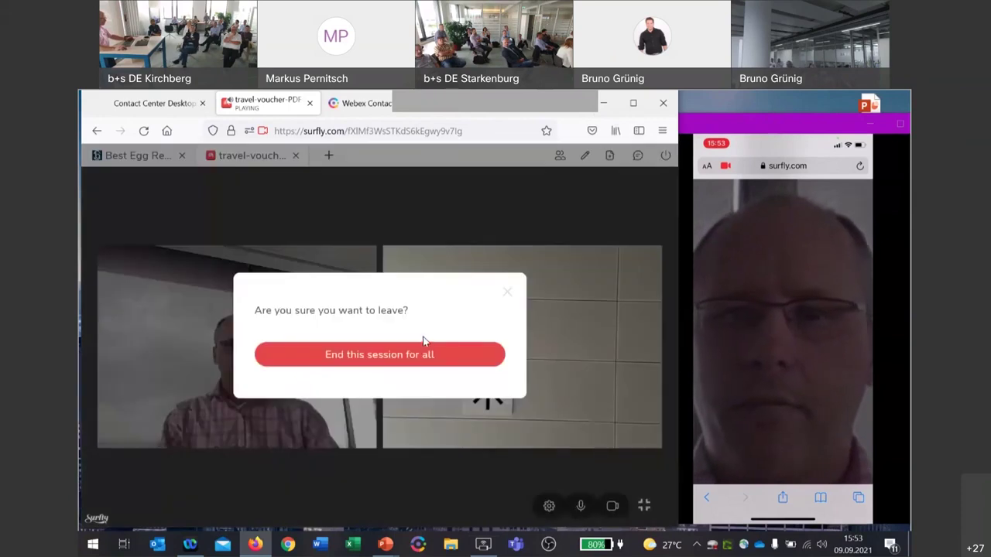
{"action": "left_click", "coordinate": [422, 352]}
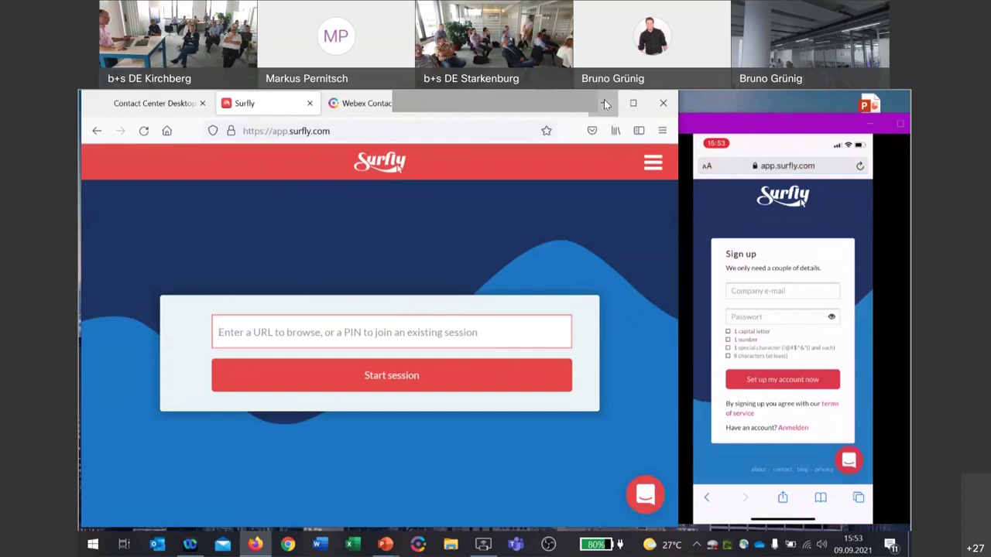
{"action": "left_click", "coordinate": [605, 103]}
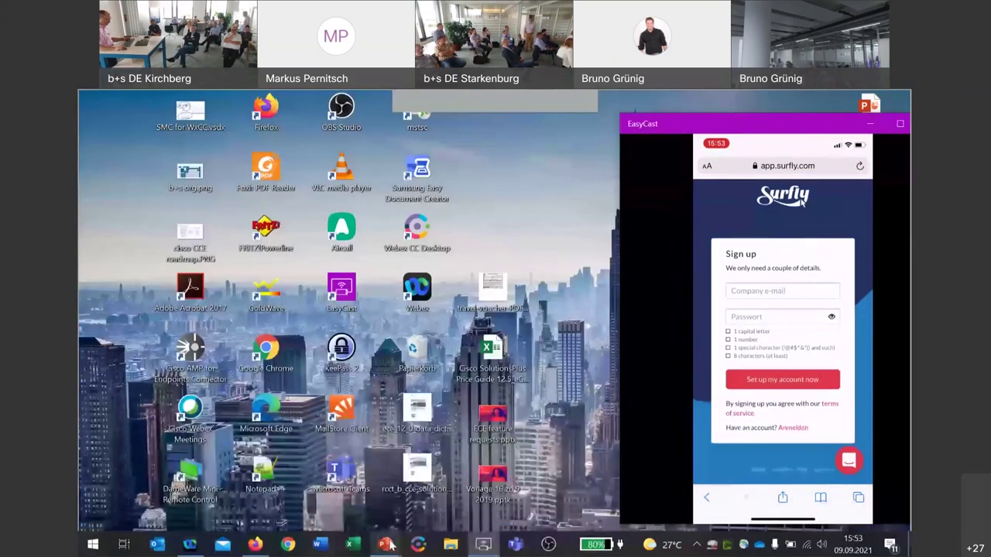
Start the PowerPoint slideshow on the 'Demo Agent Desktop with Voice Call and Chatbot' slide.
{"action": "mouse_move", "coordinate": [385, 544]}
{"action": "left_click", "coordinate": [456, 435]}
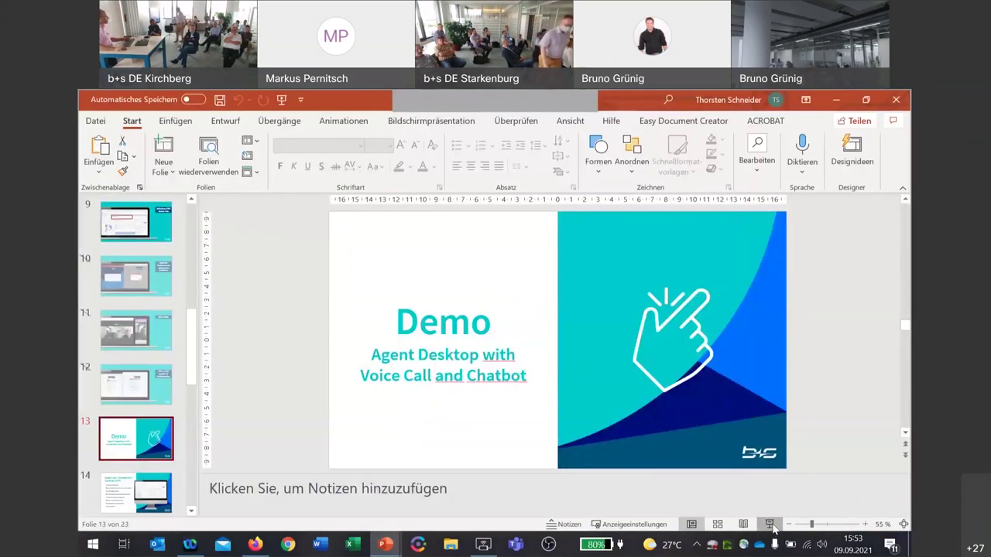
{"action": "left_click", "coordinate": [770, 534]}
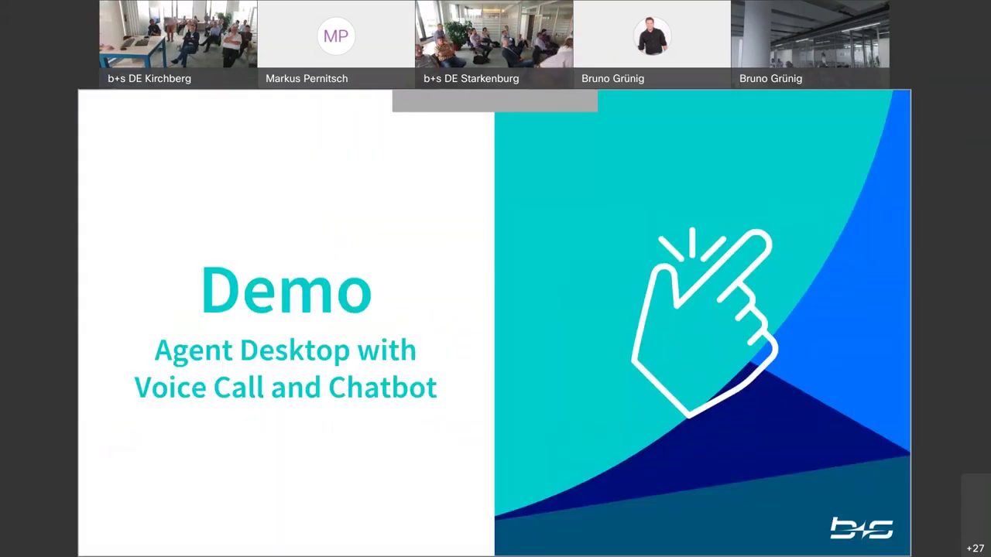
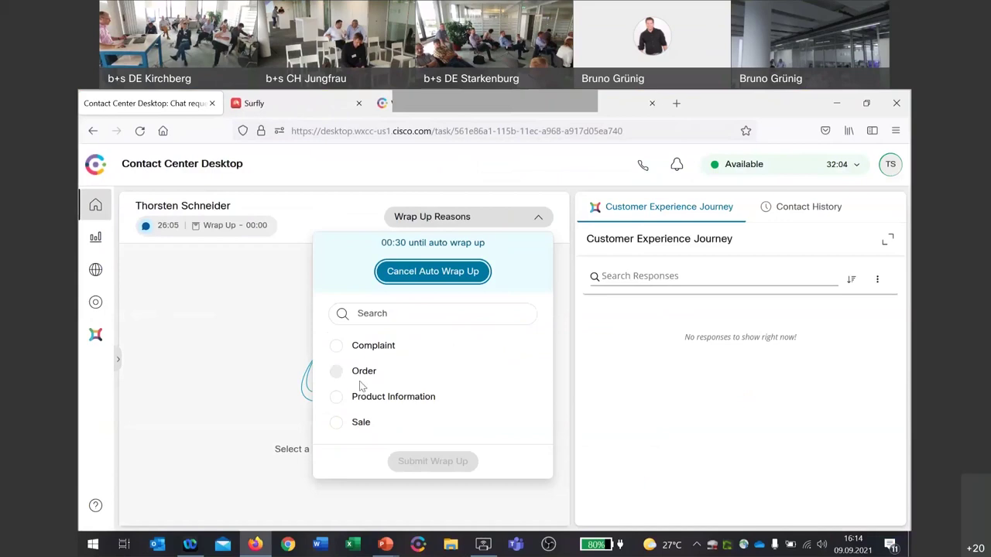
Submit the chat wrap-up and open the Supervisor page, reloading it after the module load error.
{"action": "left_click", "coordinate": [425, 464]}
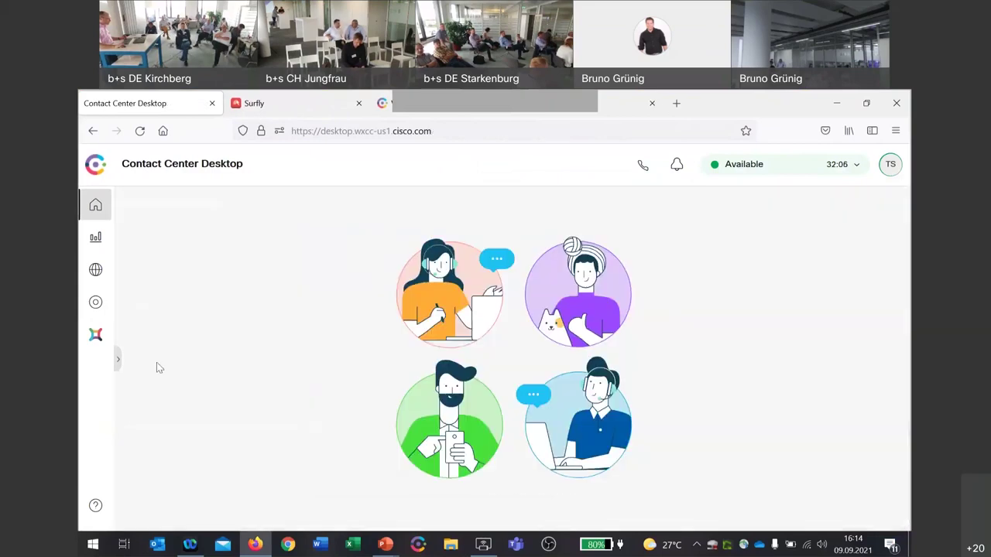
{"action": "left_click", "coordinate": [96, 303]}
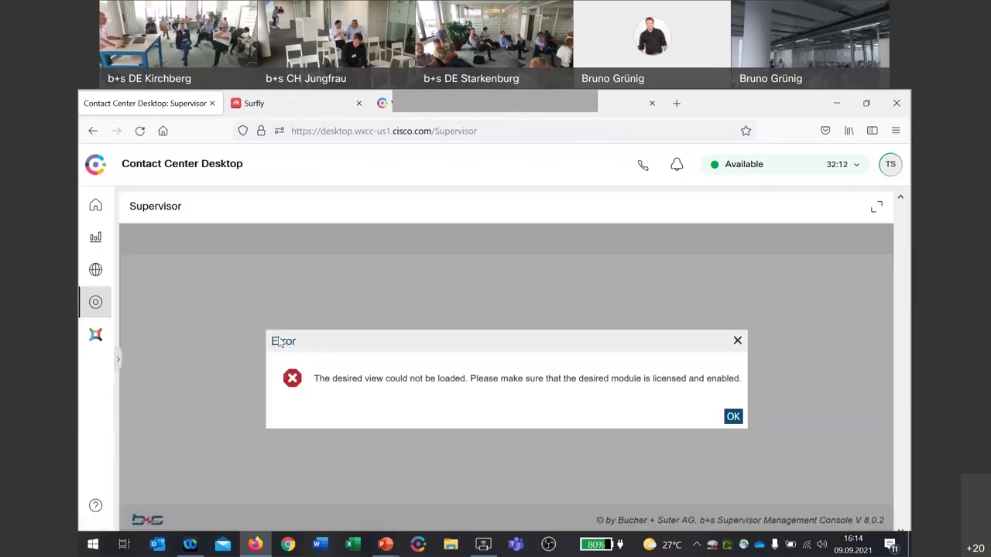
{"action": "left_click", "coordinate": [733, 418]}
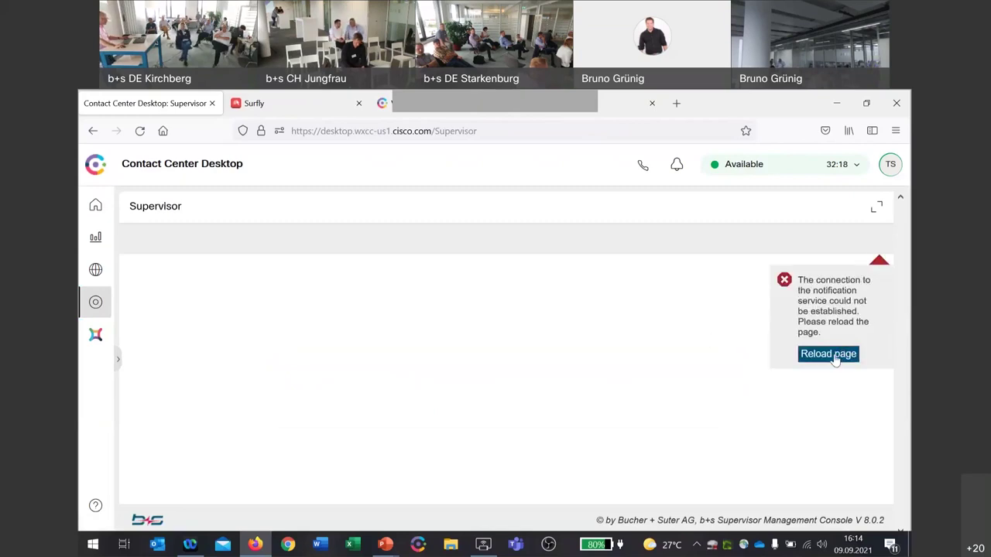
{"action": "left_click", "coordinate": [828, 354]}
Sign in to the supervisor console with the admin username and password.
{"action": "left_click", "coordinate": [545, 295]}
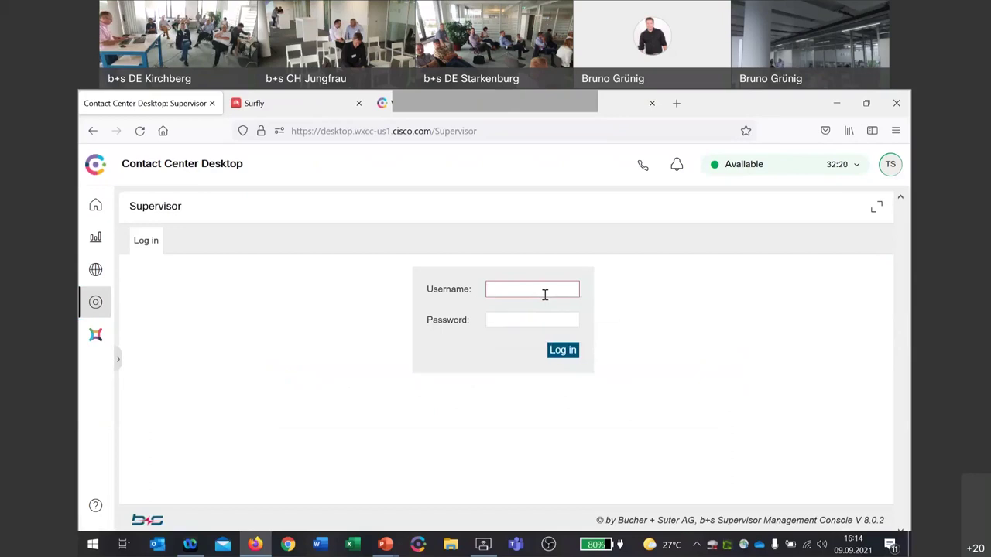
{"action": "type", "text": "bsadmin"}
{"action": "key", "text": "Tab"}
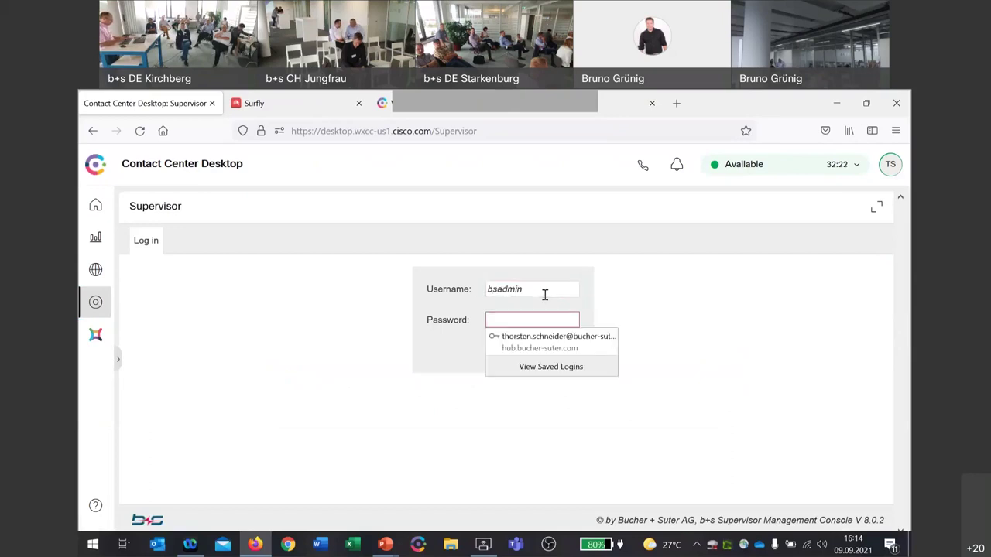
{"action": "type", "text": "b**********"}
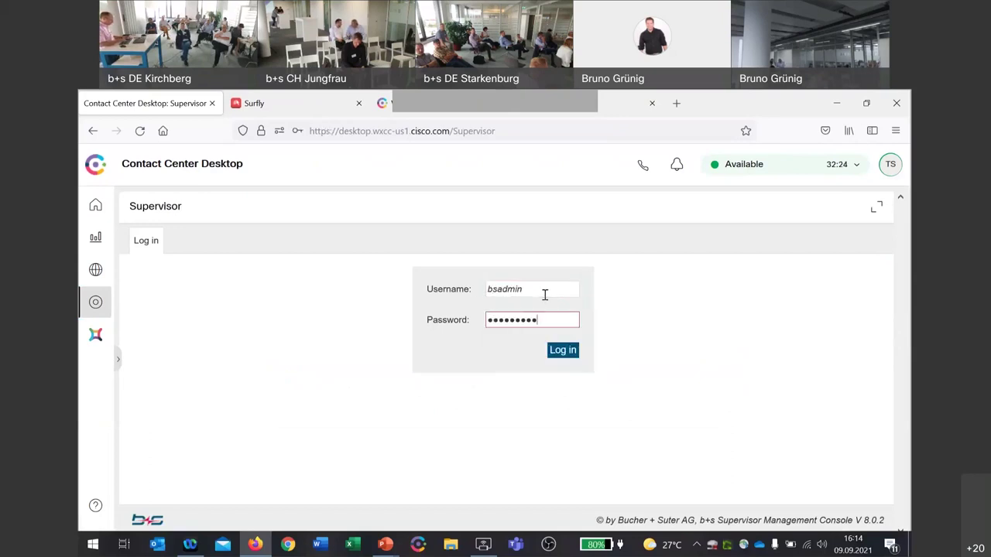
{"action": "key", "text": "Return"}
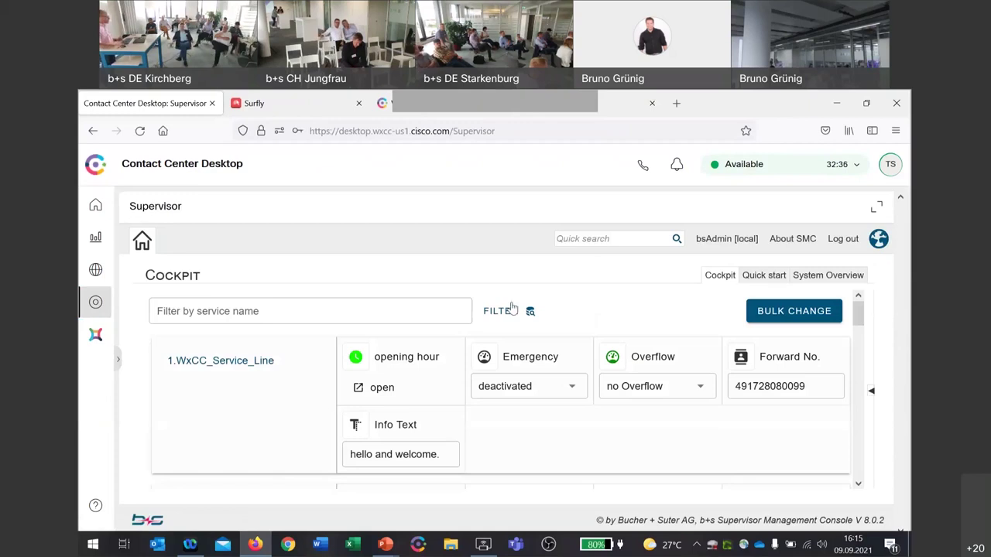
Check WxCC_Service_Line business hours (weekdays 08:00–19:00, weekends closed), then go back to Cockpit.
{"action": "left_click", "coordinate": [373, 387]}
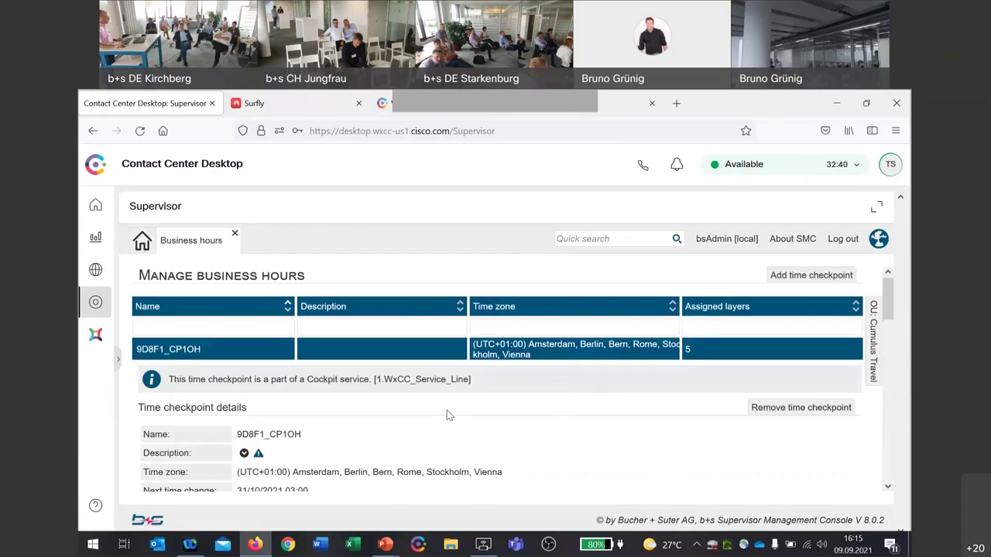
{"action": "scroll", "coordinate": [448, 410], "scroll_direction": "down", "scroll_amount": 2}
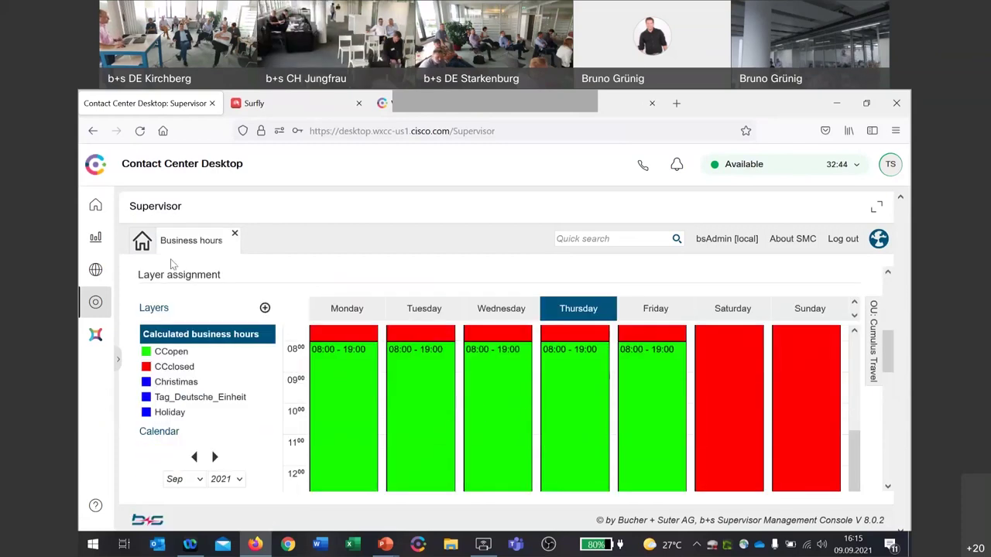
{"action": "left_click", "coordinate": [143, 242]}
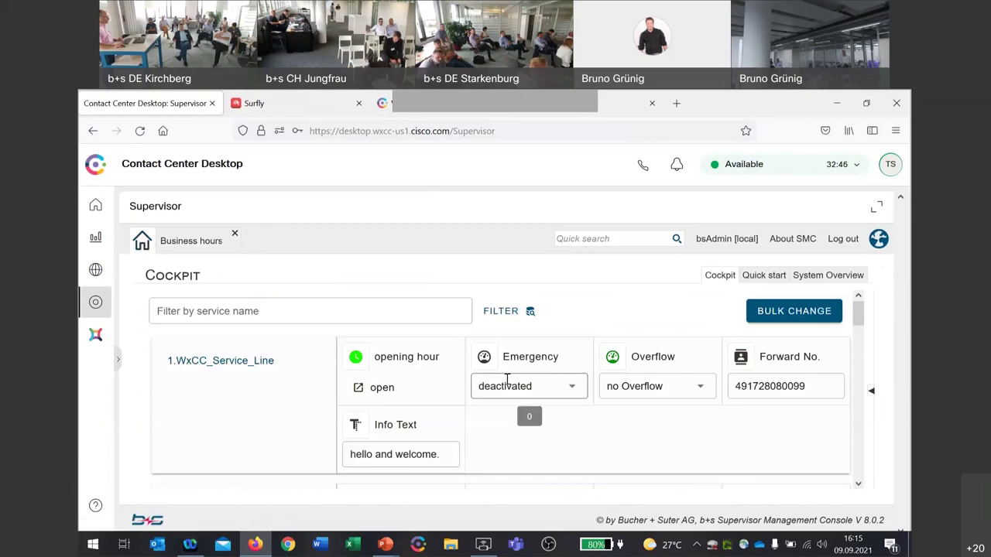
Review the Emergency and Overflow options, keeping Emergency deactivated and no Overflow.
{"action": "left_click", "coordinate": [573, 388]}
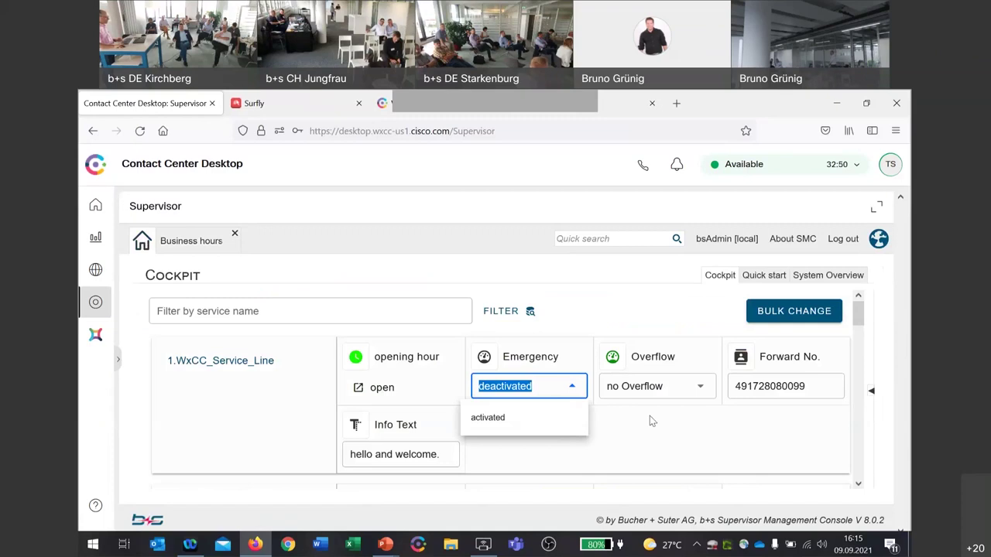
{"action": "left_click", "coordinate": [572, 387]}
{"action": "left_click", "coordinate": [702, 386]}
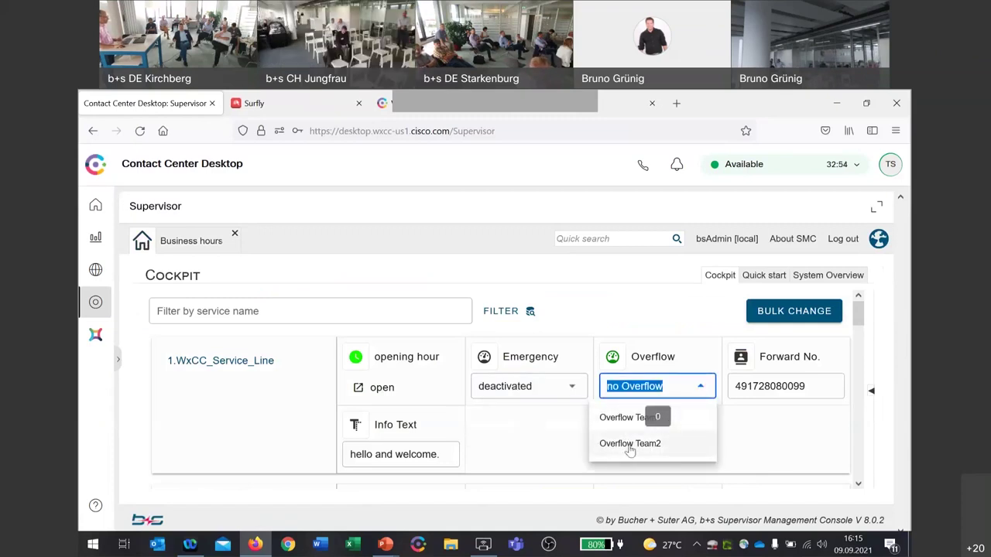
{"action": "left_click", "coordinate": [550, 449]}
{"action": "left_click", "coordinate": [763, 384]}
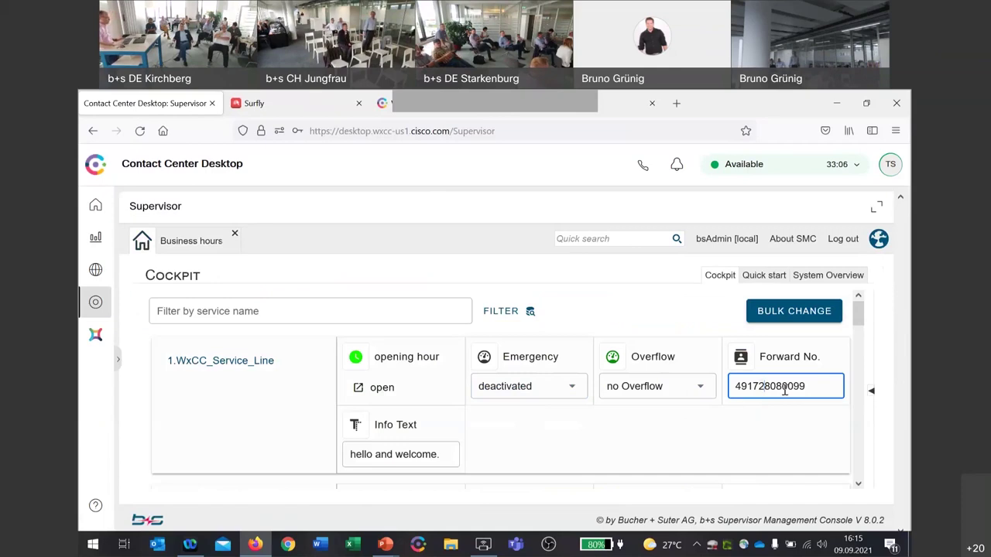
Change the Info Text greeting to end with '!dear bucher and suter friend.' and save it.
{"action": "left_click", "coordinate": [375, 455]}
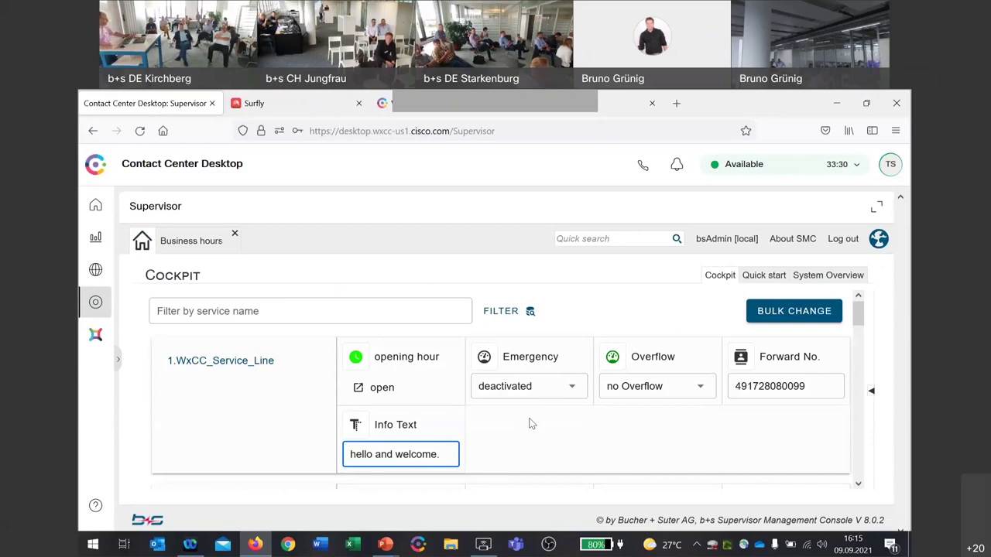
{"action": "key", "text": "BackSpace"}
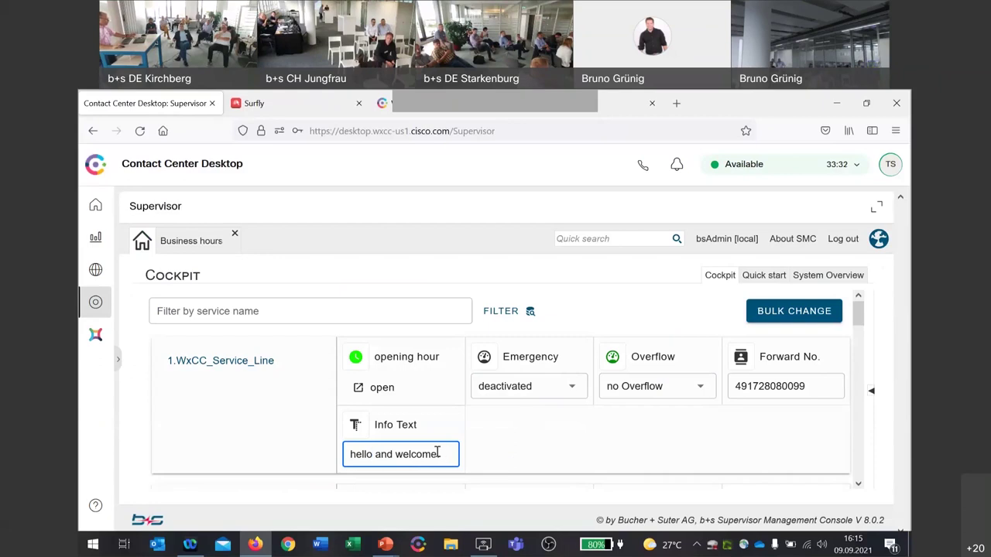
{"action": "type", "text": "!"}
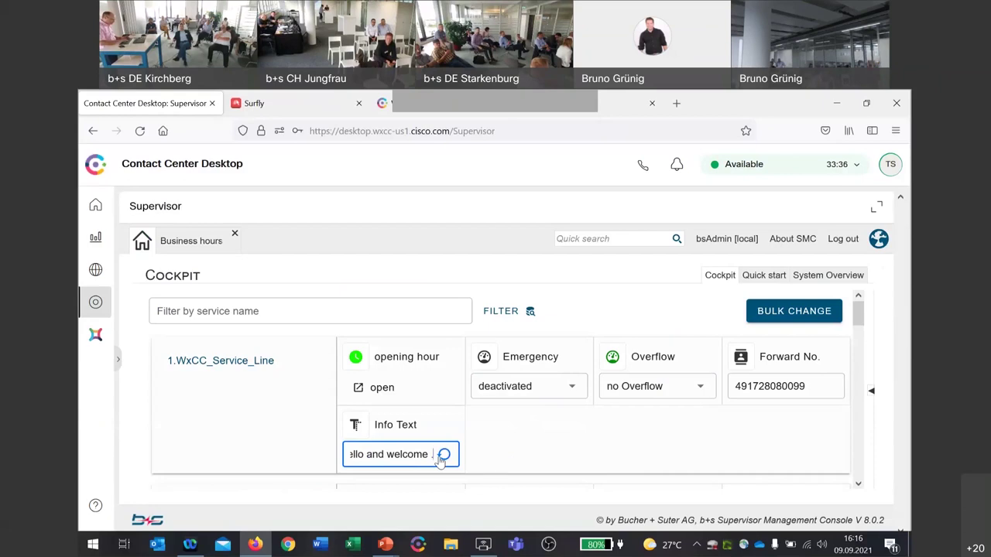
{"action": "type", "text": "dear bucher and s"}
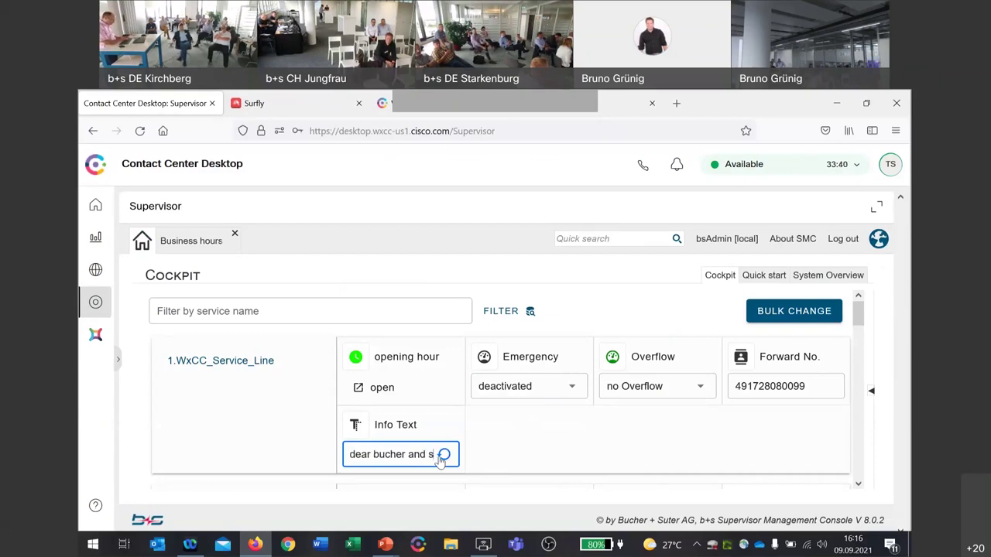
{"action": "type", "text": "uter friend."}
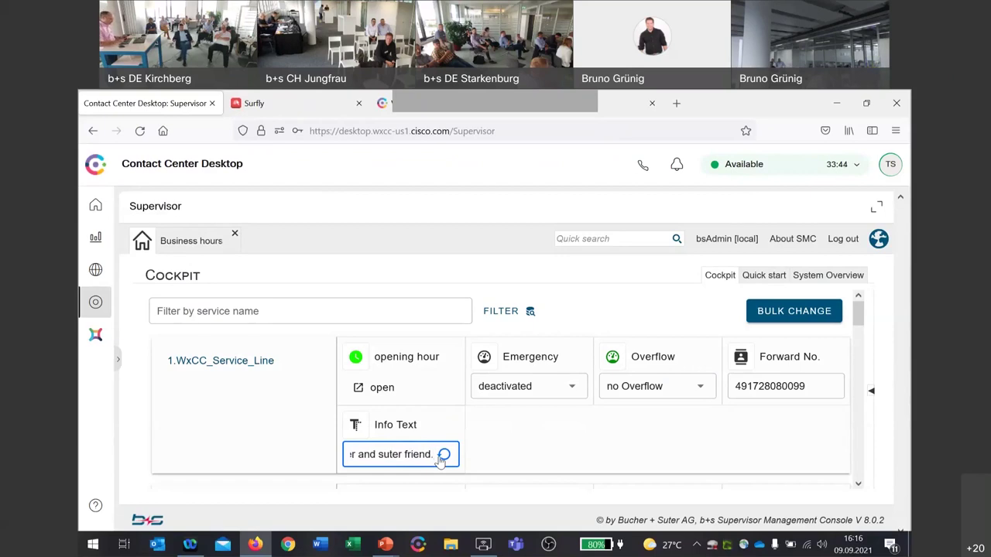
{"action": "left_click", "coordinate": [643, 462]}
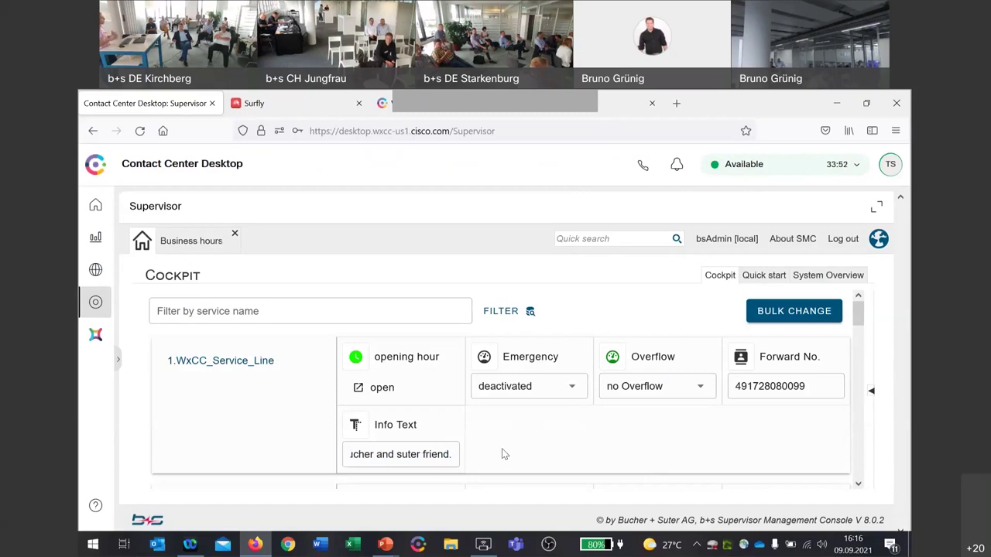
{"action": "left_click", "coordinate": [699, 387]}
Set the service line's overflow target to Overflow Team2 and minimise the browser.
{"action": "left_click", "coordinate": [654, 443]}
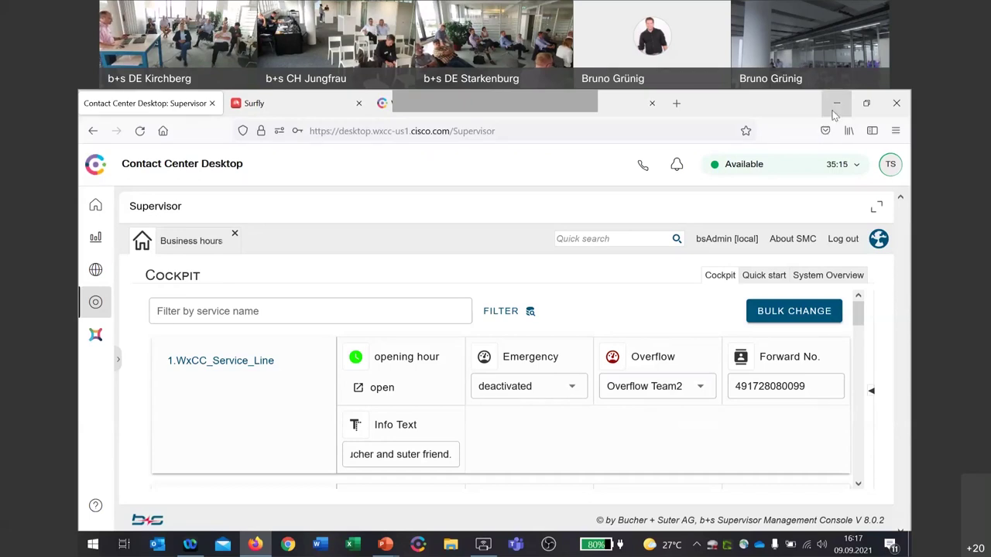
{"action": "left_click", "coordinate": [836, 105]}
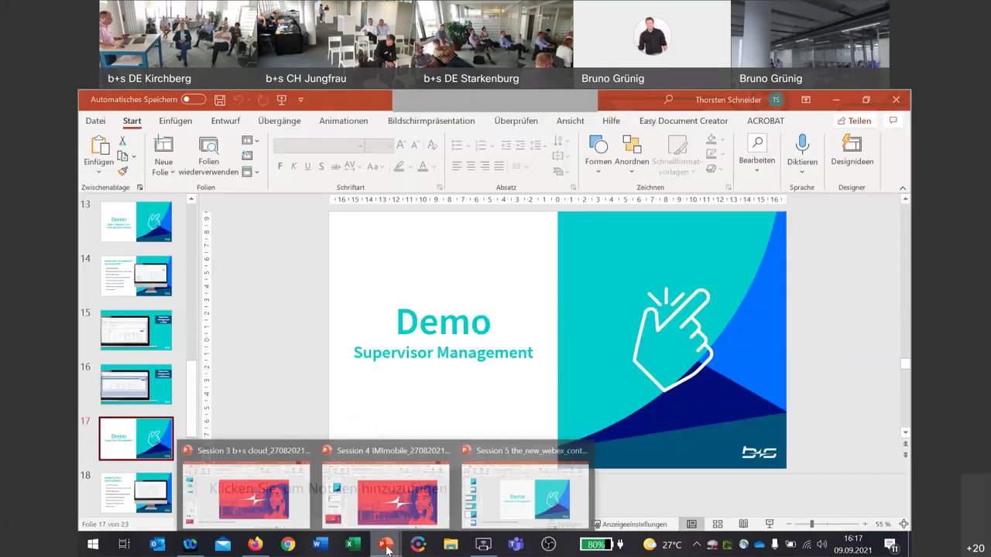
Present the Flow Editor demo slide, then exit the slideshow and bring the browser back.
{"action": "left_click", "coordinate": [770, 527]}
{"action": "key", "text": "Right"}
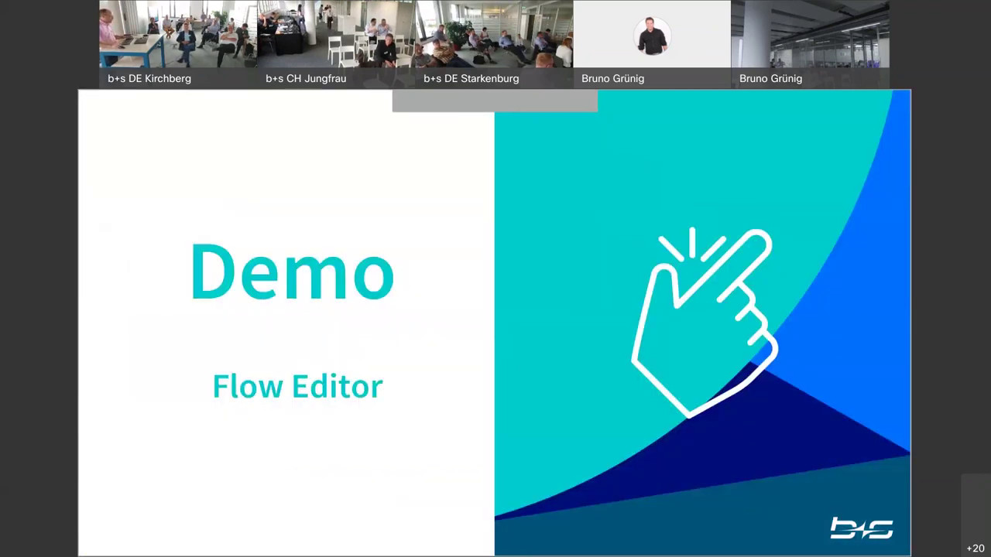
{"action": "key", "text": "Escape"}
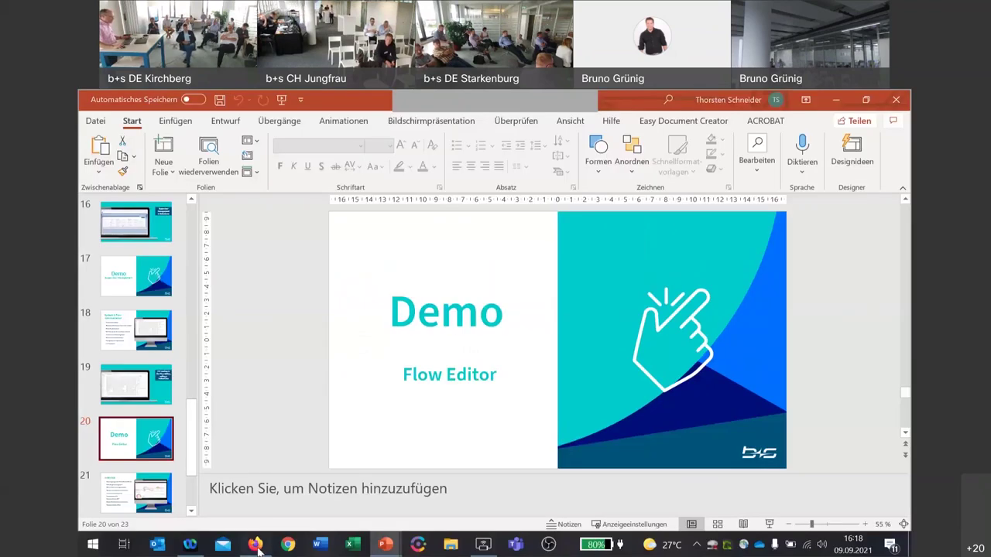
{"action": "left_click", "coordinate": [255, 545]}
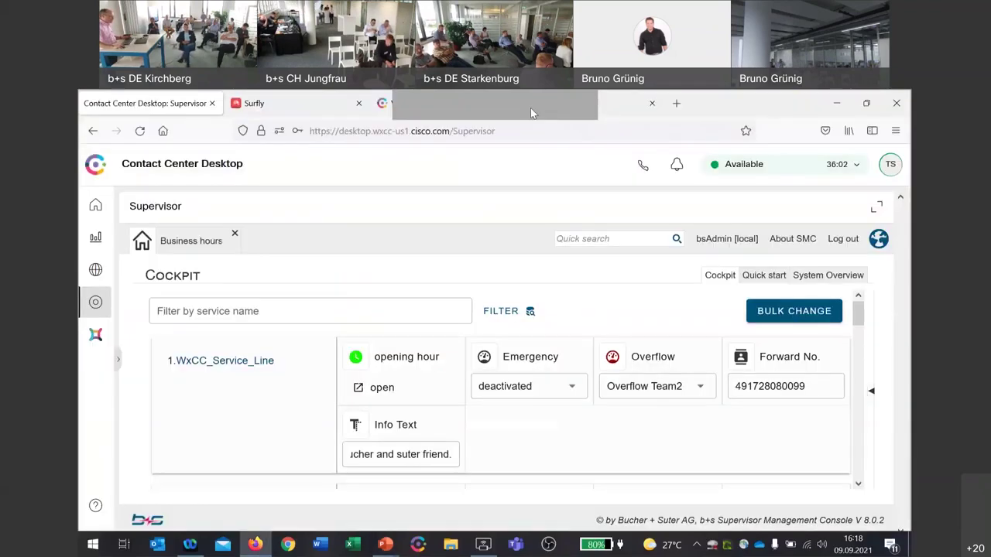
From the Flows list, open Callflow_Voice through its row actions menu.
{"action": "left_click", "coordinate": [530, 108]}
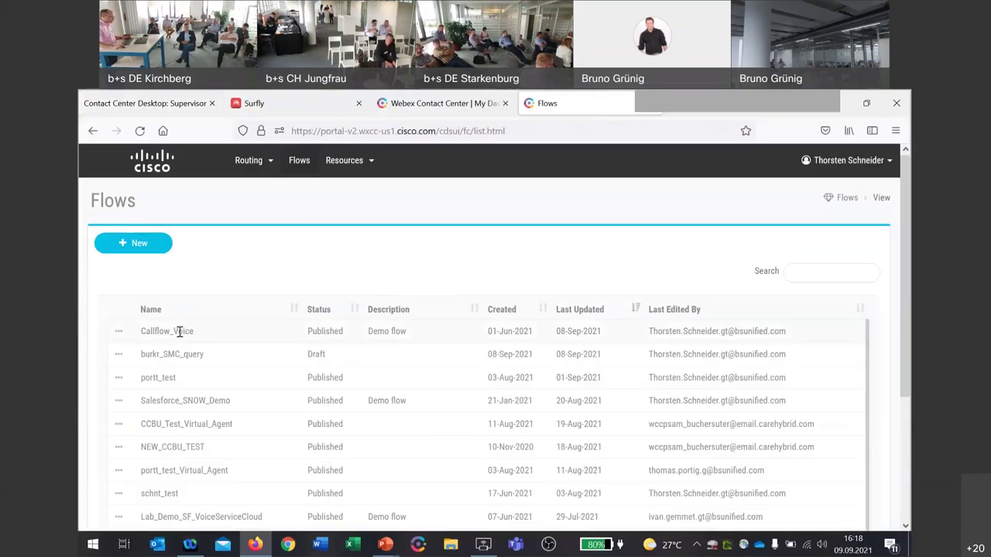
{"action": "left_click", "coordinate": [118, 331]}
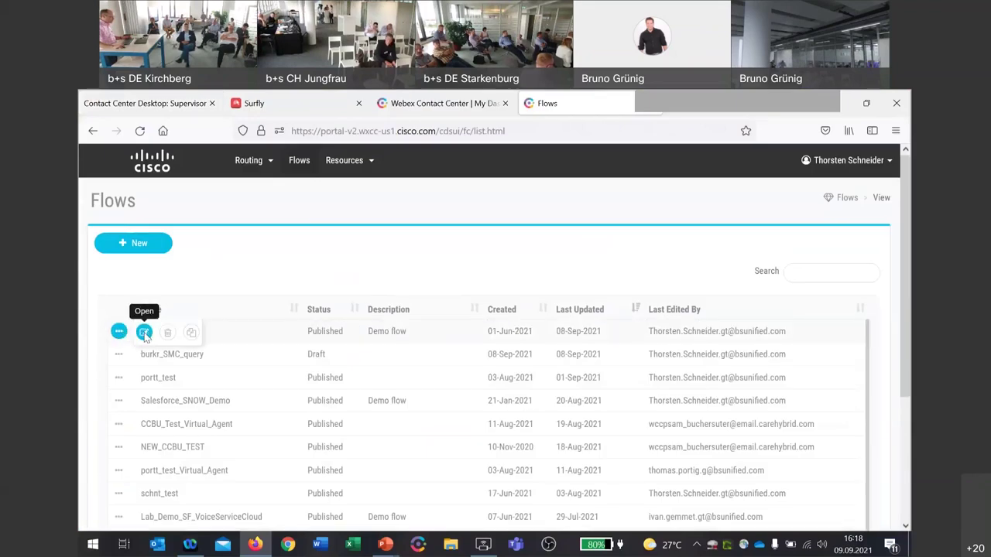
{"action": "left_click", "coordinate": [144, 333]}
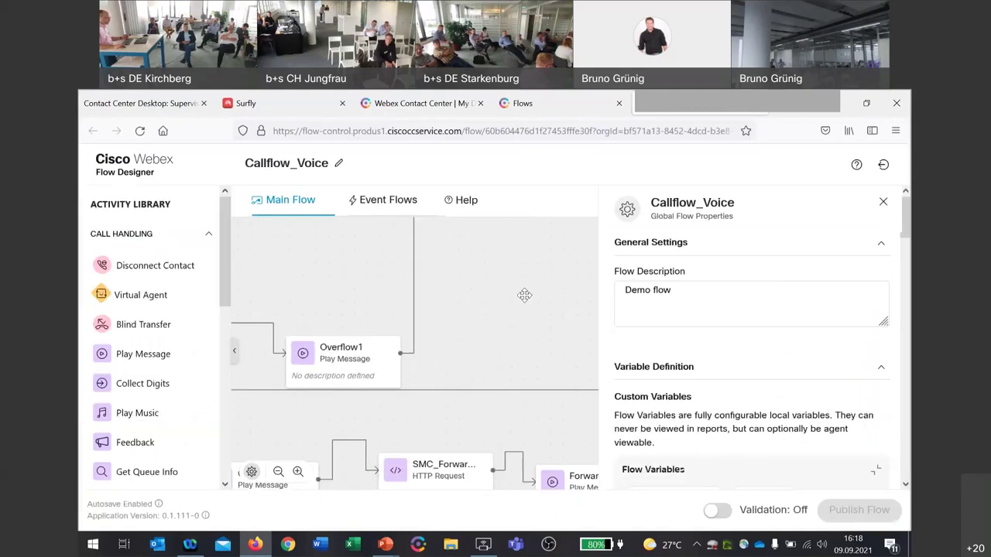
Close Global Flow Properties and bring the start of the flow into view.
{"action": "left_click", "coordinate": [883, 201]}
{"action": "scroll", "coordinate": [580, 348], "scroll_direction": "down", "scroll_amount": 5}
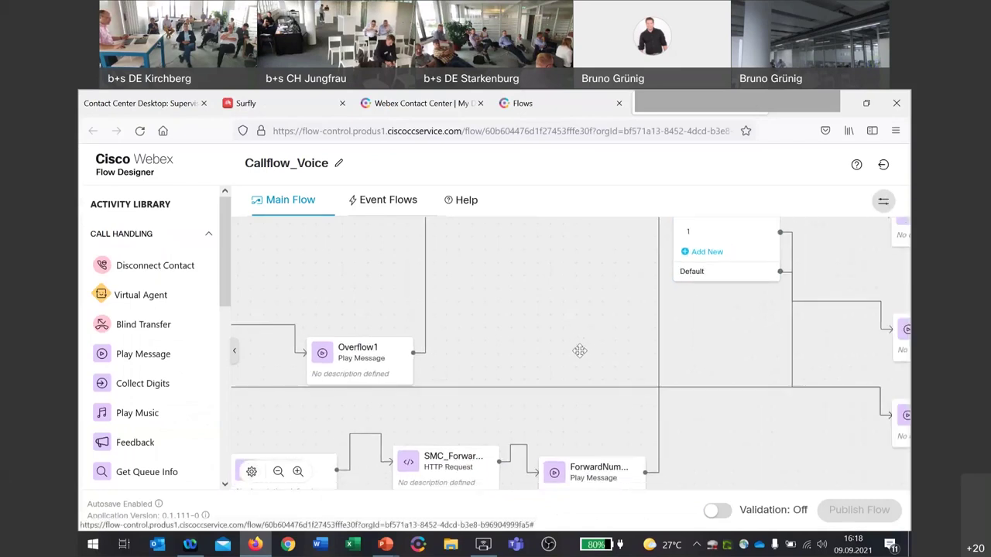
{"action": "scroll", "coordinate": [383, 318], "scroll_direction": "down", "scroll_amount": 2}
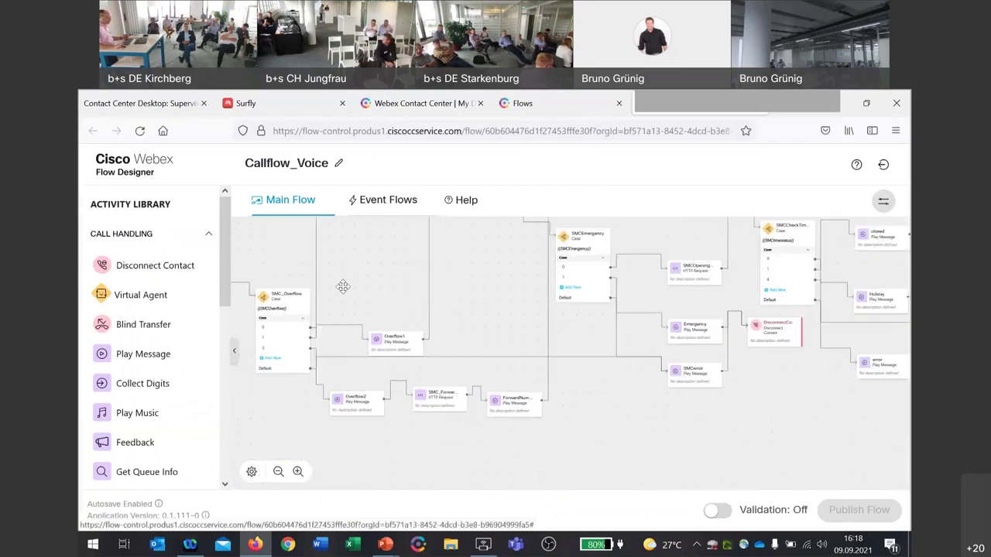
{"action": "left_click_drag", "start_coordinate": [276, 263], "coordinate": [653, 276]}
{"action": "scroll", "coordinate": [461, 293], "scroll_direction": "up", "scroll_amount": 2}
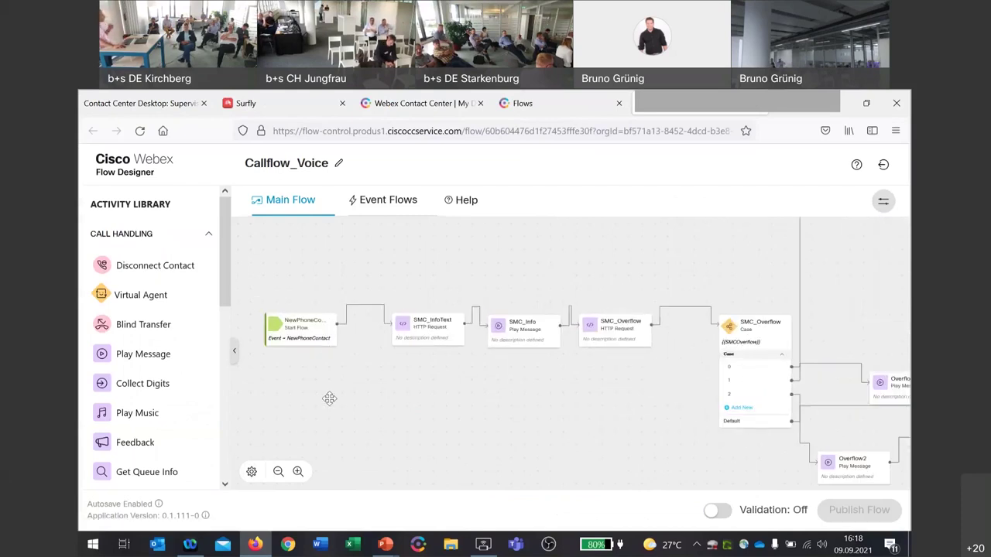
Review SMC_InfoText's HTTP GET settings, which parse JSON $.position into SMCInfoText.
{"action": "left_click", "coordinate": [406, 327]}
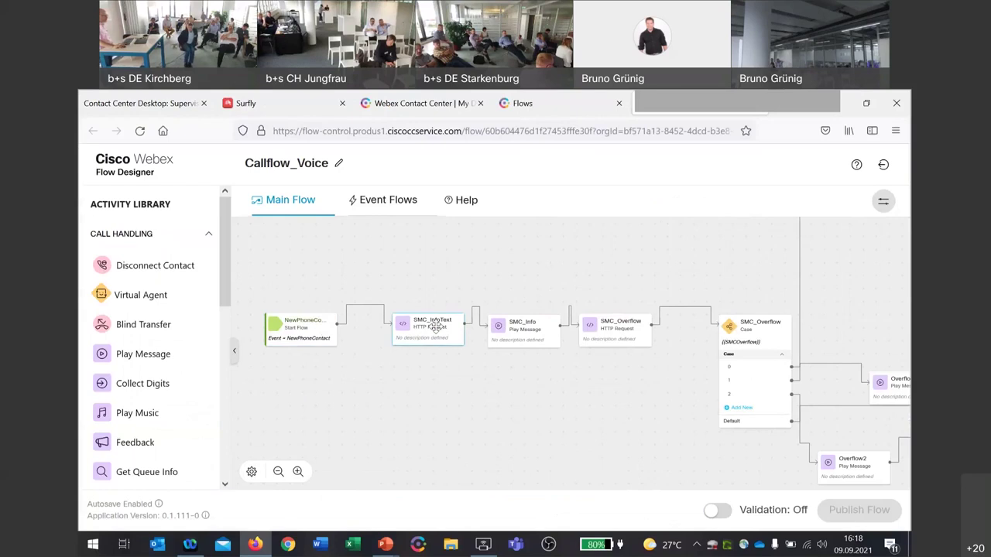
{"action": "left_click", "coordinate": [884, 205]}
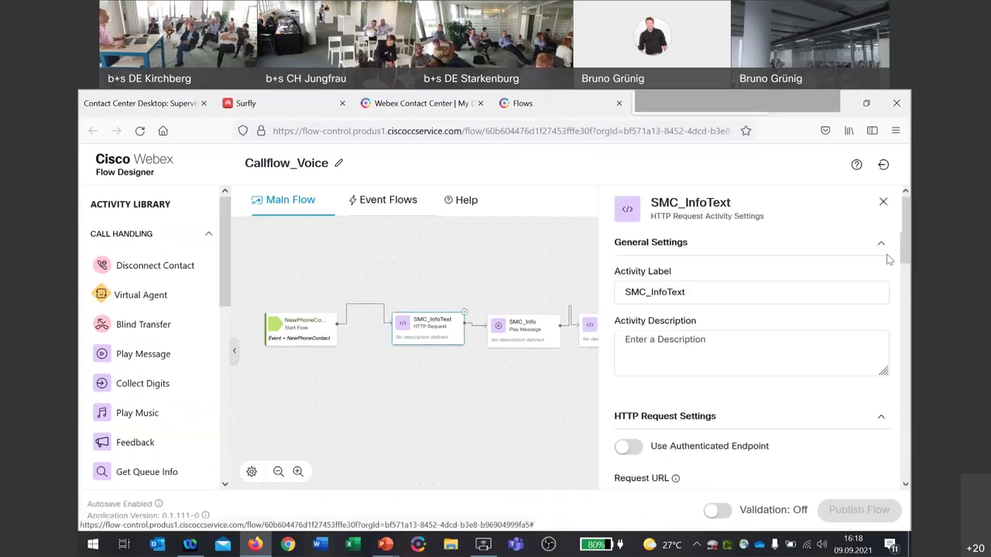
{"action": "left_click_drag", "start_coordinate": [904, 255], "coordinate": [903, 298]}
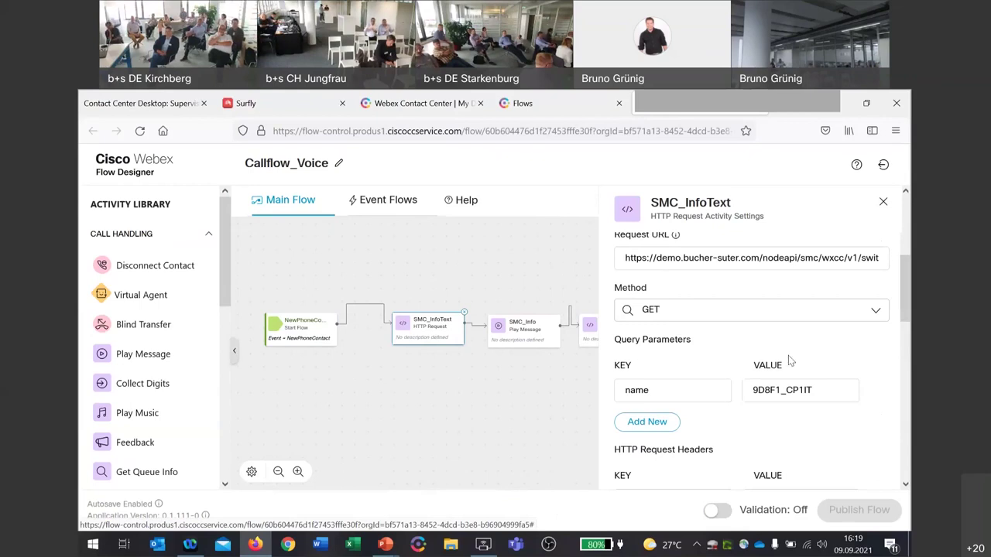
{"action": "scroll", "coordinate": [801, 341], "scroll_direction": "down", "scroll_amount": 5}
{"action": "scroll", "coordinate": [802, 341], "scroll_direction": "down", "scroll_amount": 3}
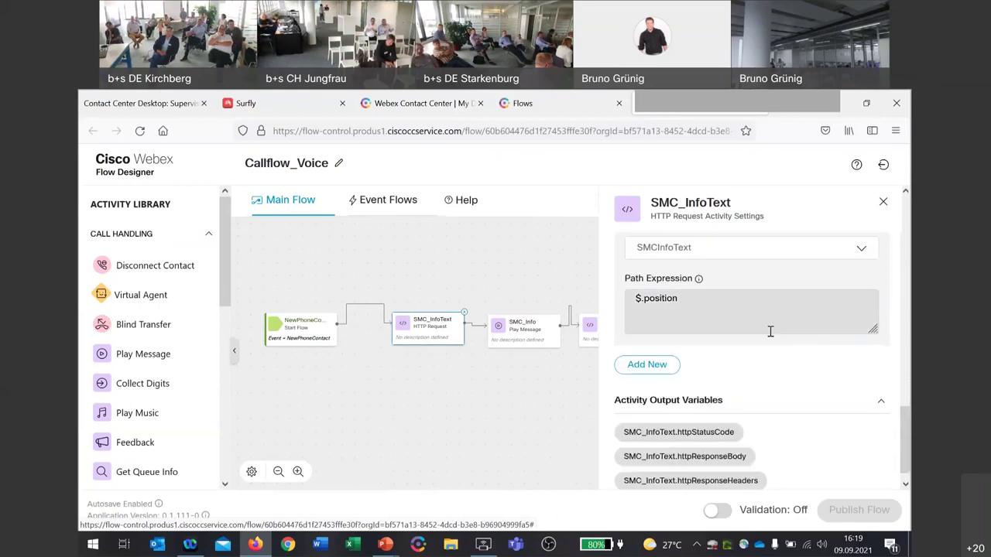
{"action": "scroll", "coordinate": [696, 313], "scroll_direction": "up", "scroll_amount": 1}
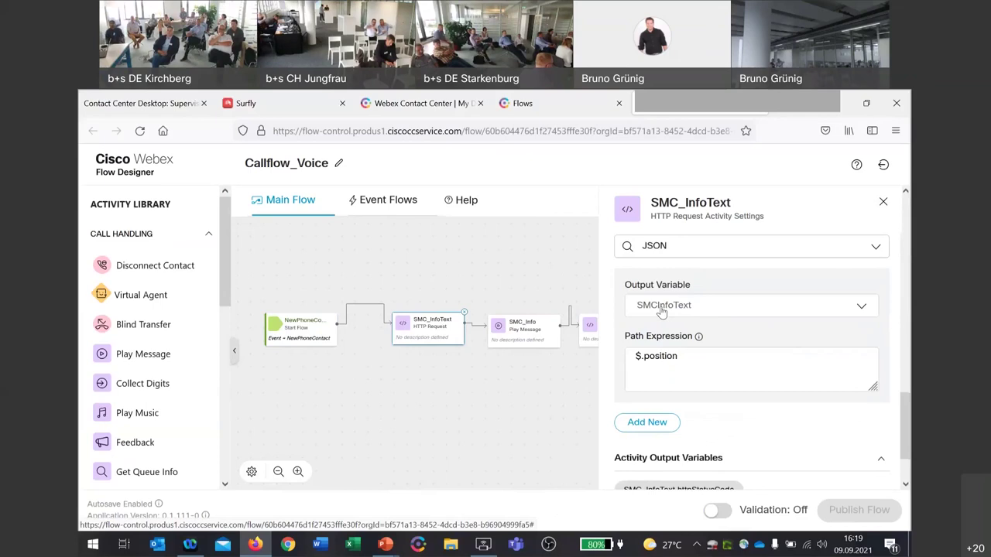
Inspect SMC_Info's Play Message: {{SMCInfoText}} spoken with en-US-Standard-B, left unchanged.
{"action": "left_click", "coordinate": [519, 333]}
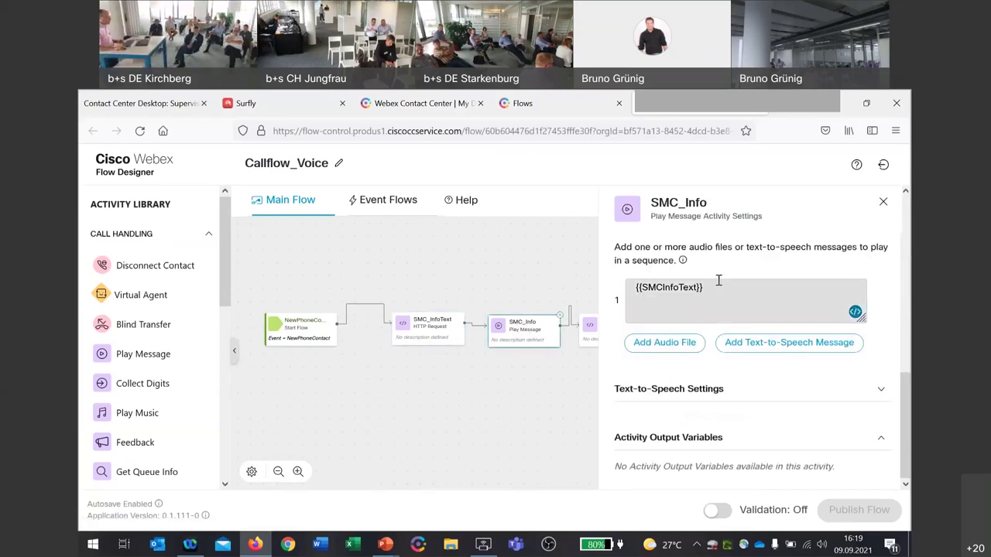
{"action": "scroll", "coordinate": [707, 288], "scroll_direction": "up", "scroll_amount": 2}
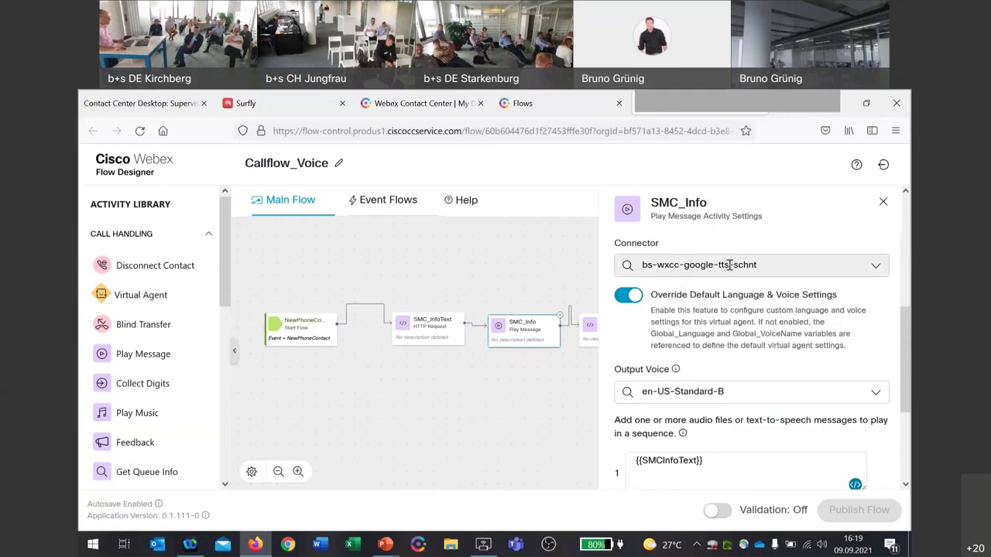
{"action": "left_click", "coordinate": [874, 394]}
{"action": "left_click_drag", "start_coordinate": [885, 426], "coordinate": [884, 455]}
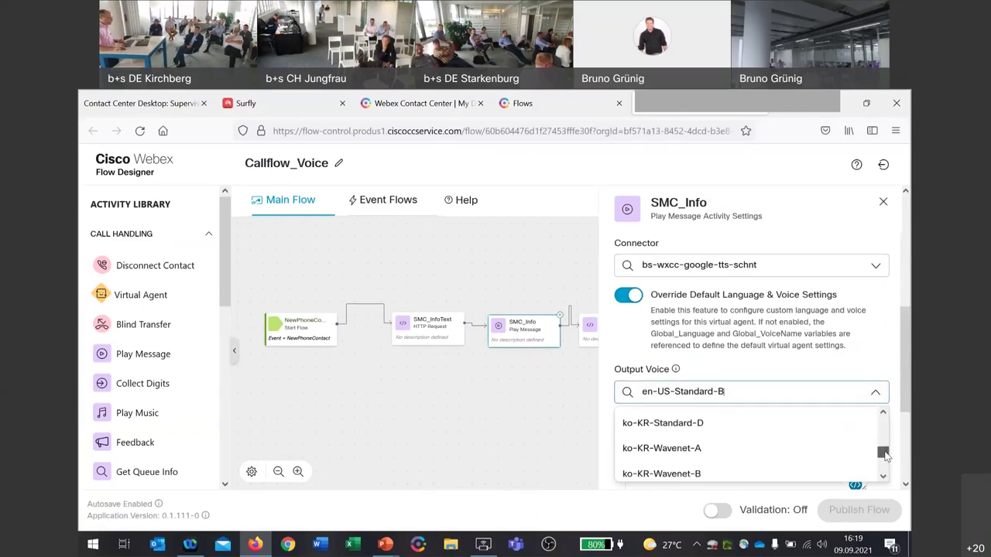
{"action": "left_click", "coordinate": [749, 346]}
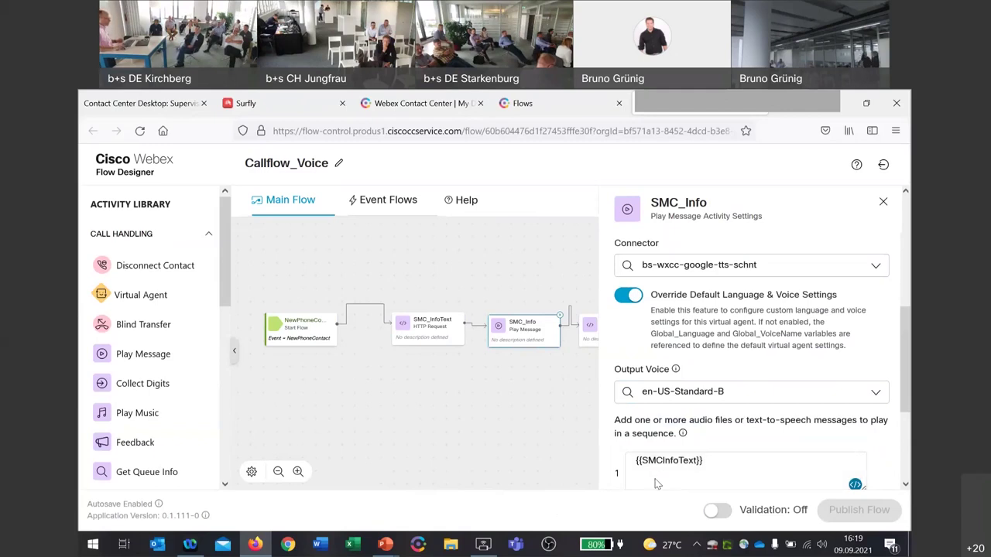
{"action": "left_click", "coordinate": [383, 548]}
Bring up the Session 5 deck and resume the slideshow, advancing to the Analytics slide.
{"action": "left_click", "coordinate": [498, 496]}
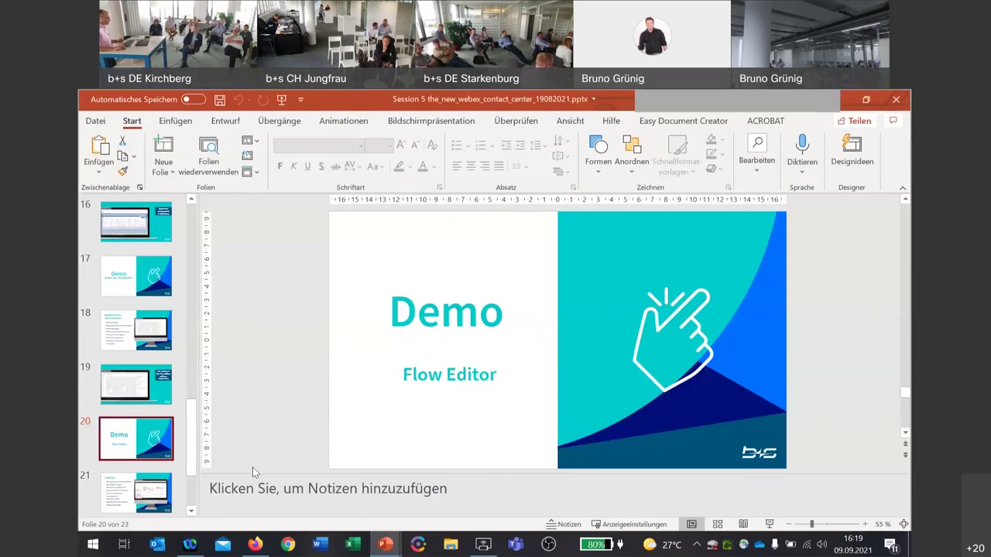
{"action": "left_click", "coordinate": [769, 524]}
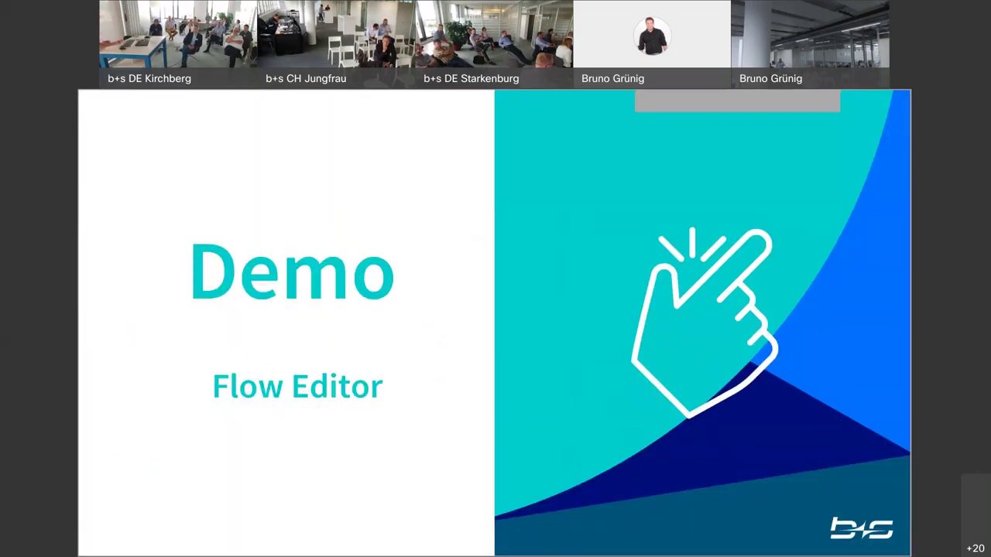
{"action": "key", "text": "Right"}
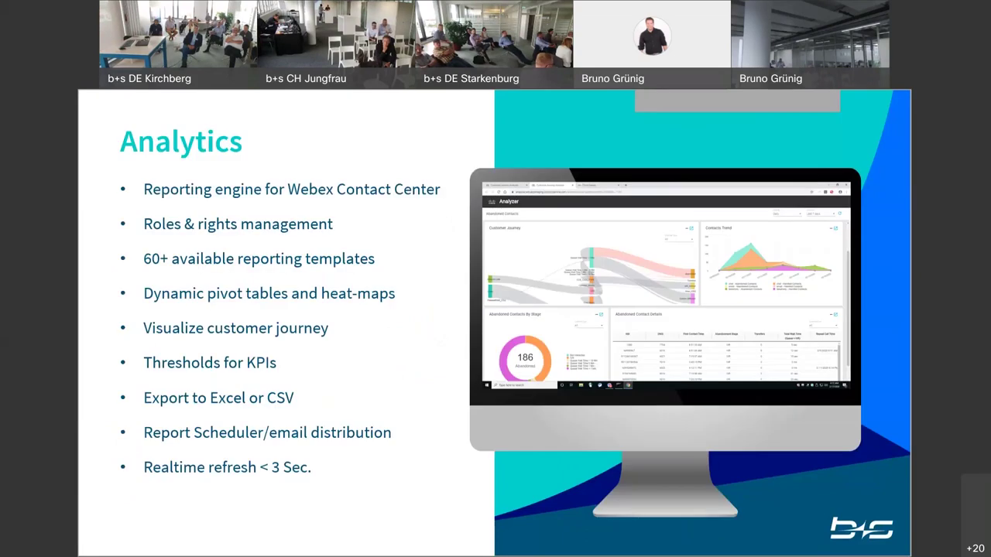